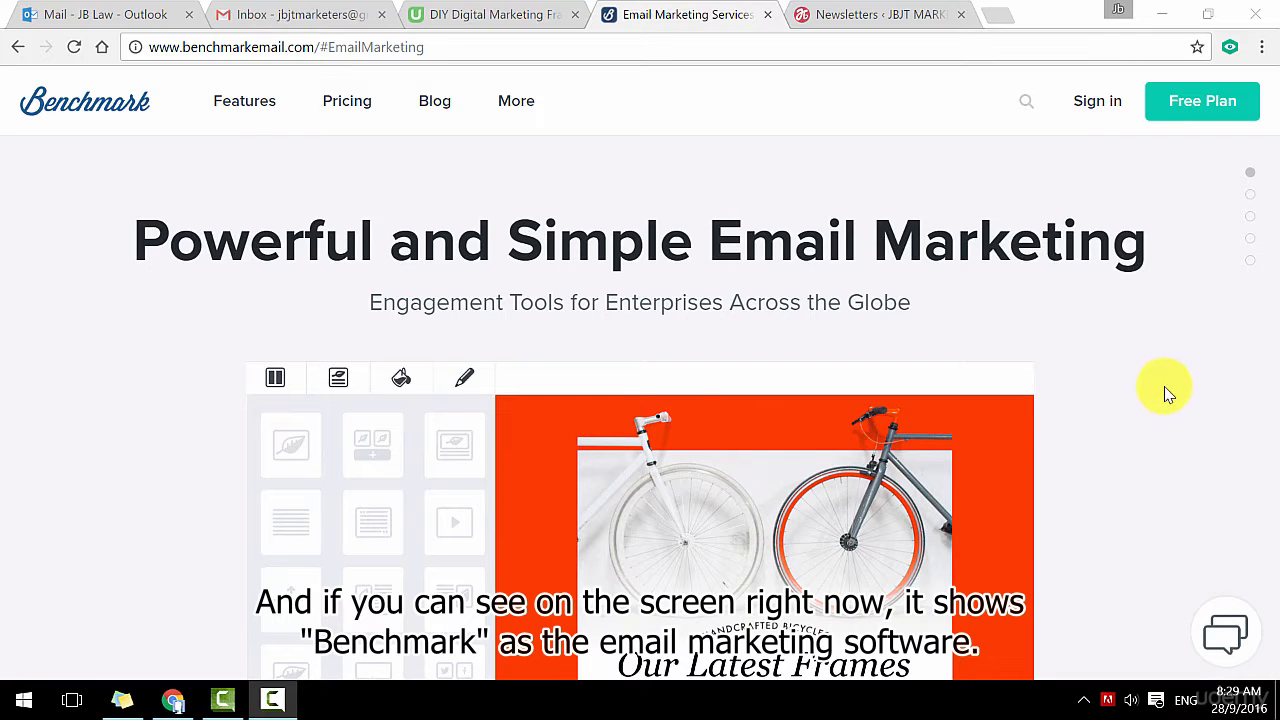
# Open the free plan registration form and examine its fields and subscriber limits
pyautogui.scroll(-1, 1170, 393)
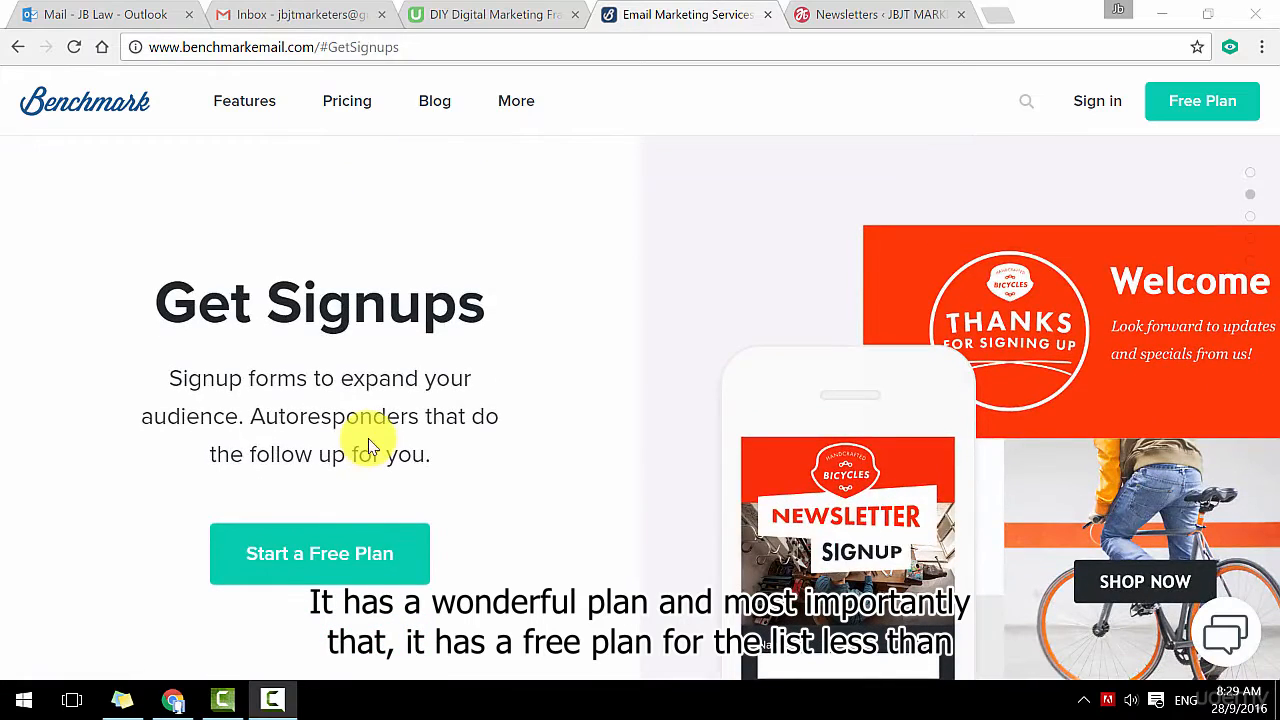
pyautogui.click(306, 543)
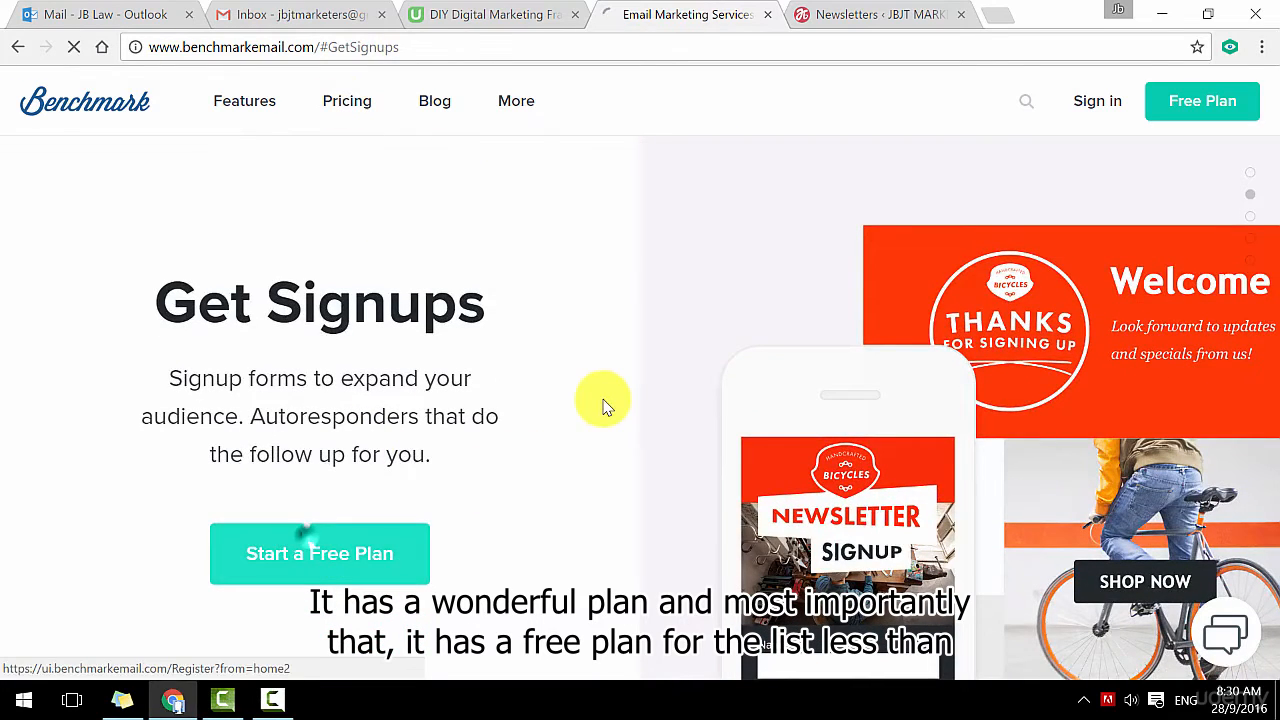
pyautogui.scroll(-1, 916, 375)
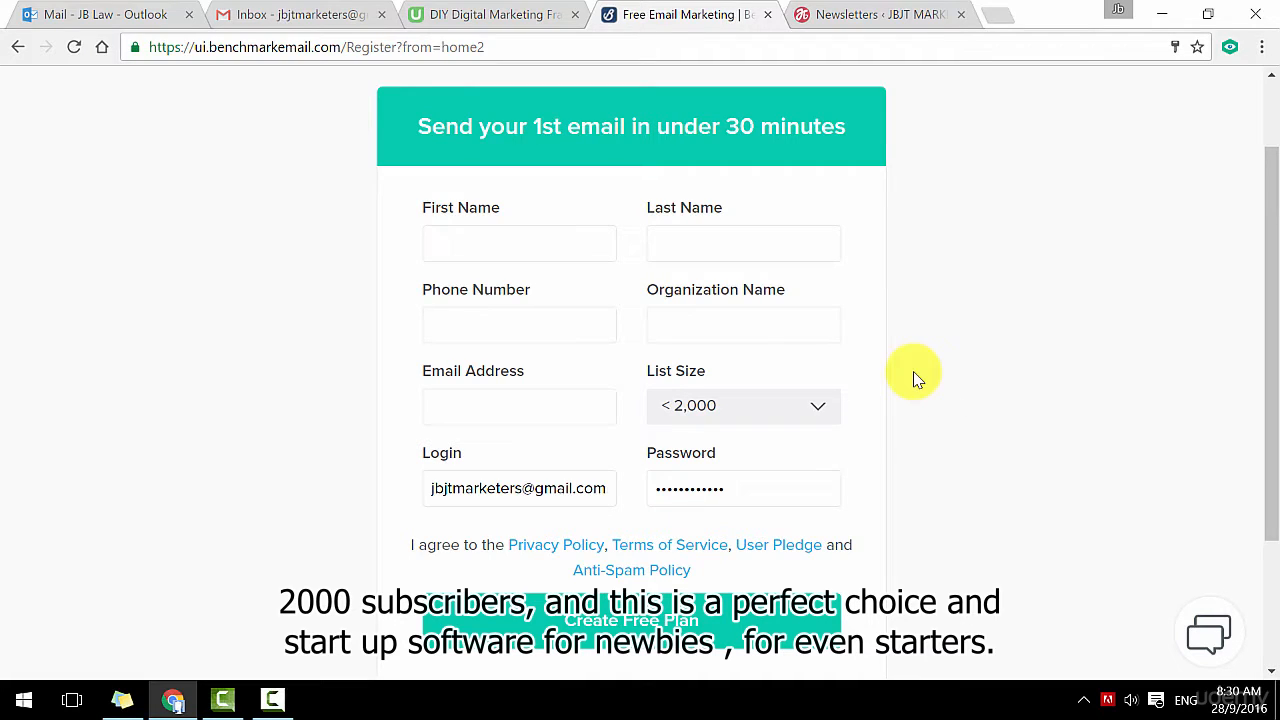
pyautogui.scroll(-2, 920, 380)
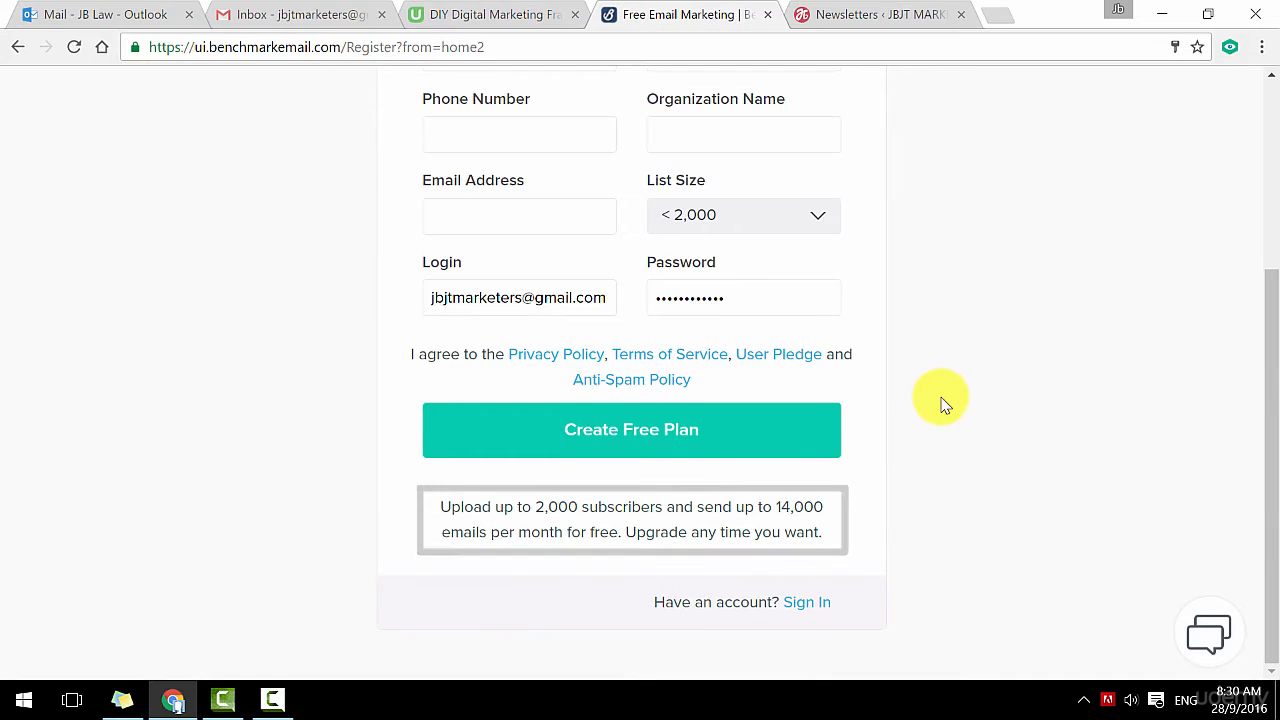
pyautogui.scroll(2, 940, 400)
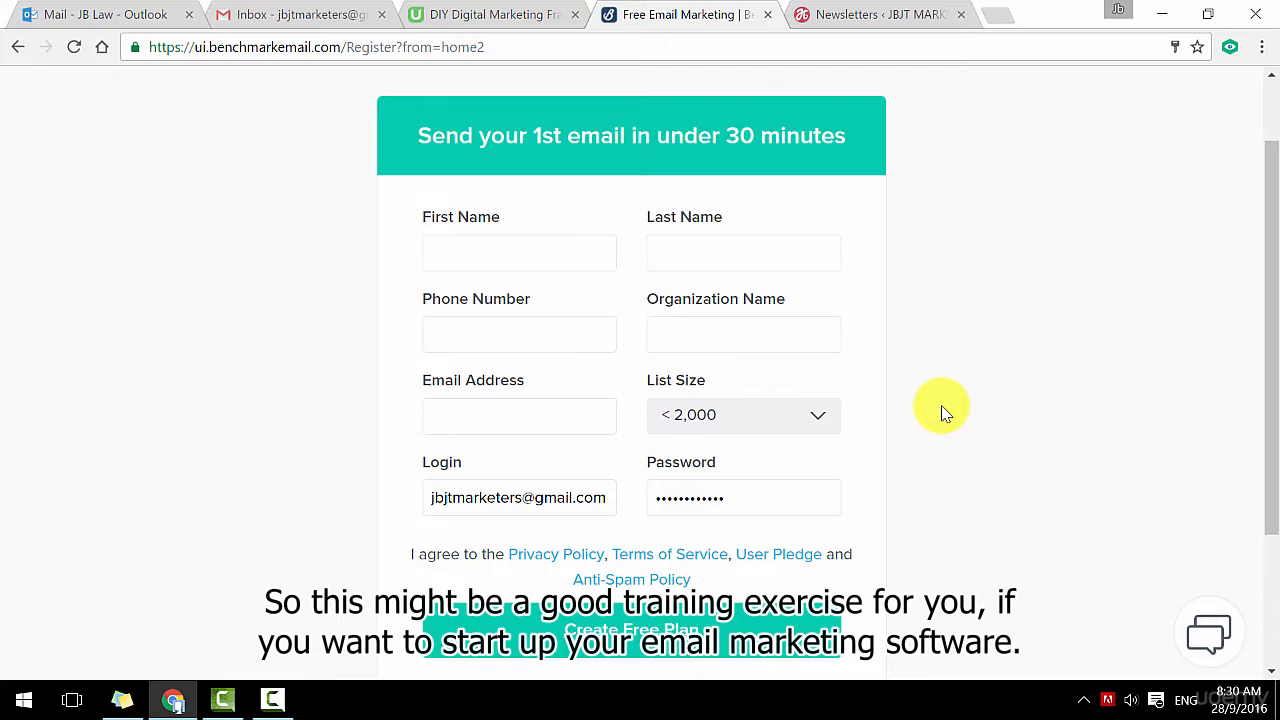
# Return to the Benchmark homepage and sign in to the existing account
pyautogui.click(17, 47)
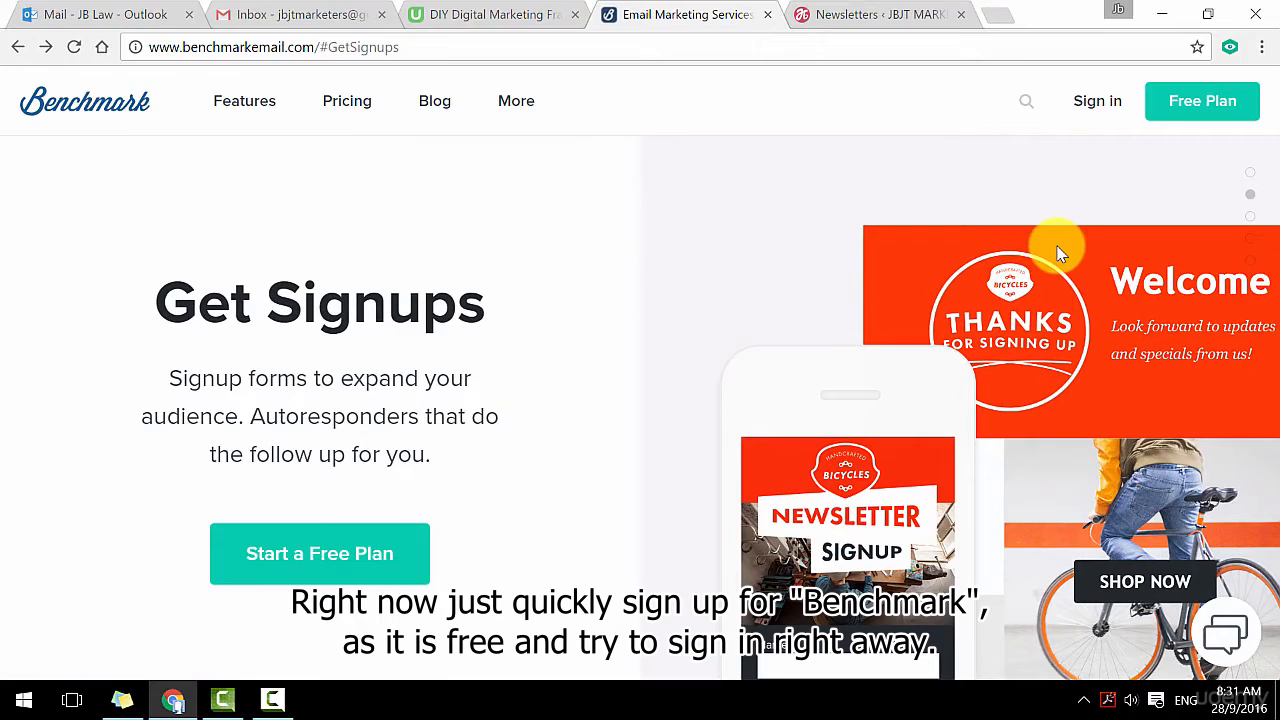
pyautogui.click(1097, 101)
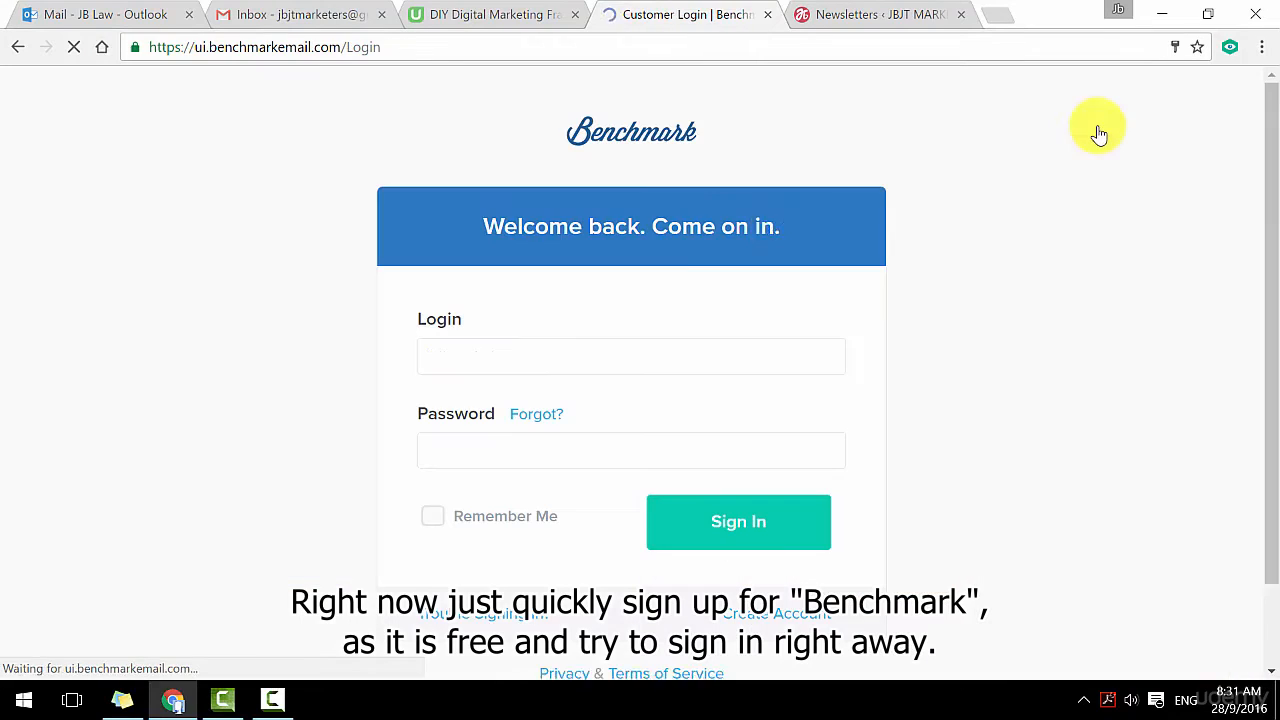
pyautogui.click(708, 523)
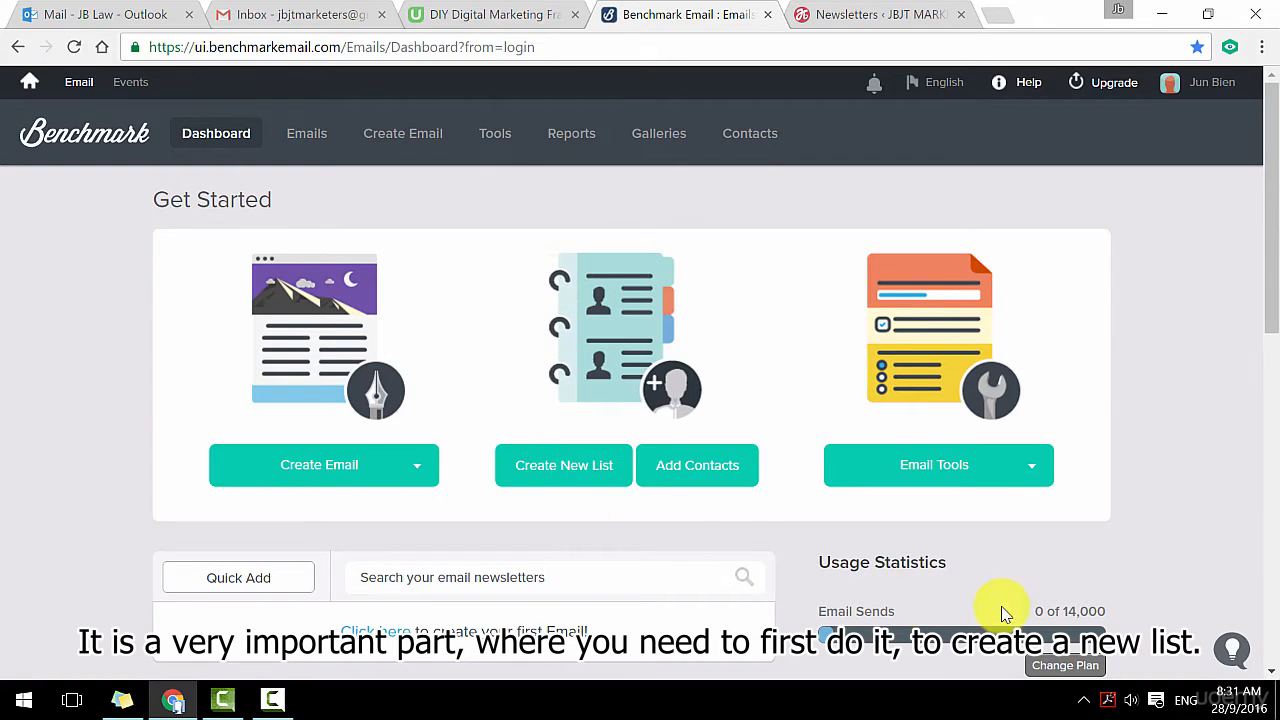
# Start a new contact list and name it test1
pyautogui.click(930, 468)
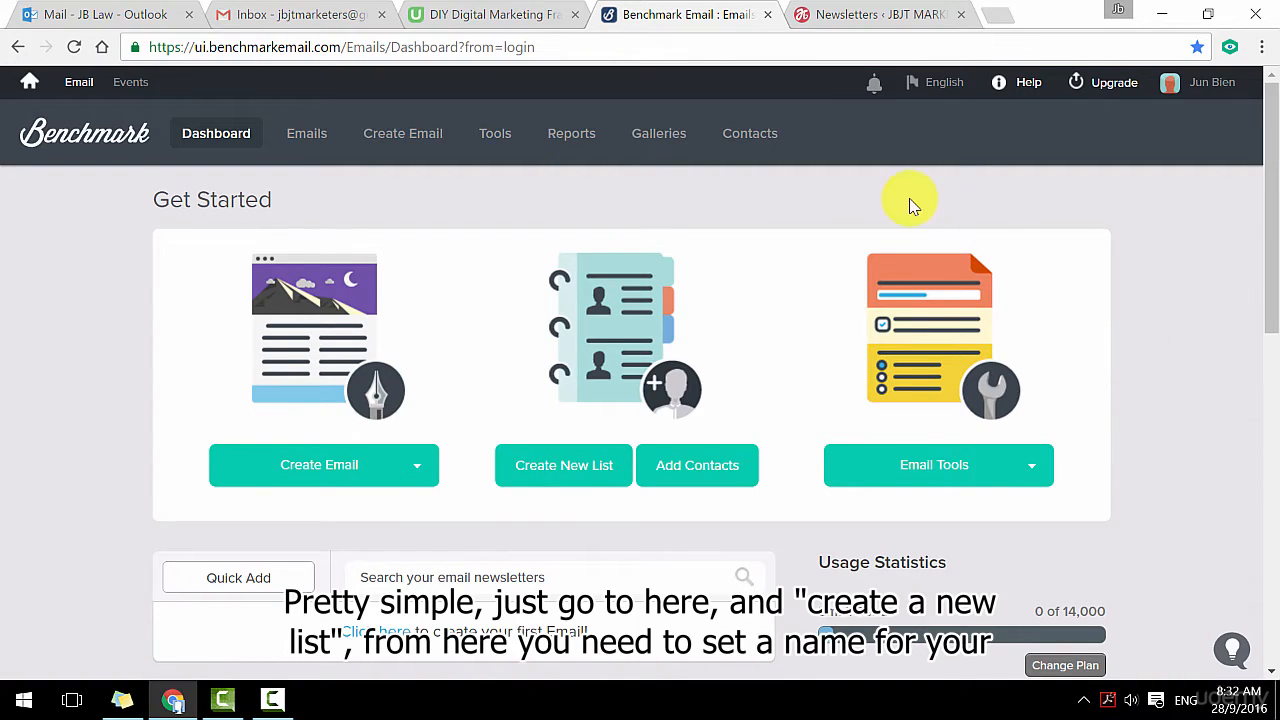
pyautogui.click(584, 465)
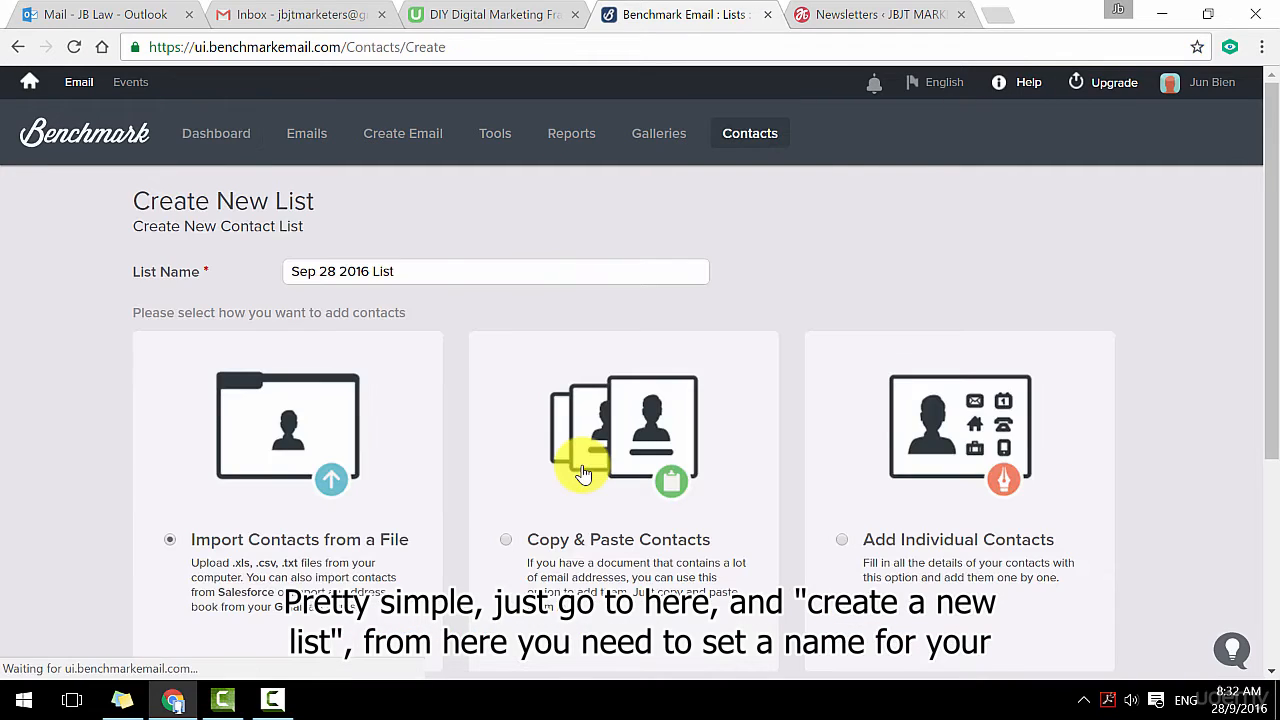
pyautogui.moveTo(402, 270); pyautogui.dragTo(272, 274)
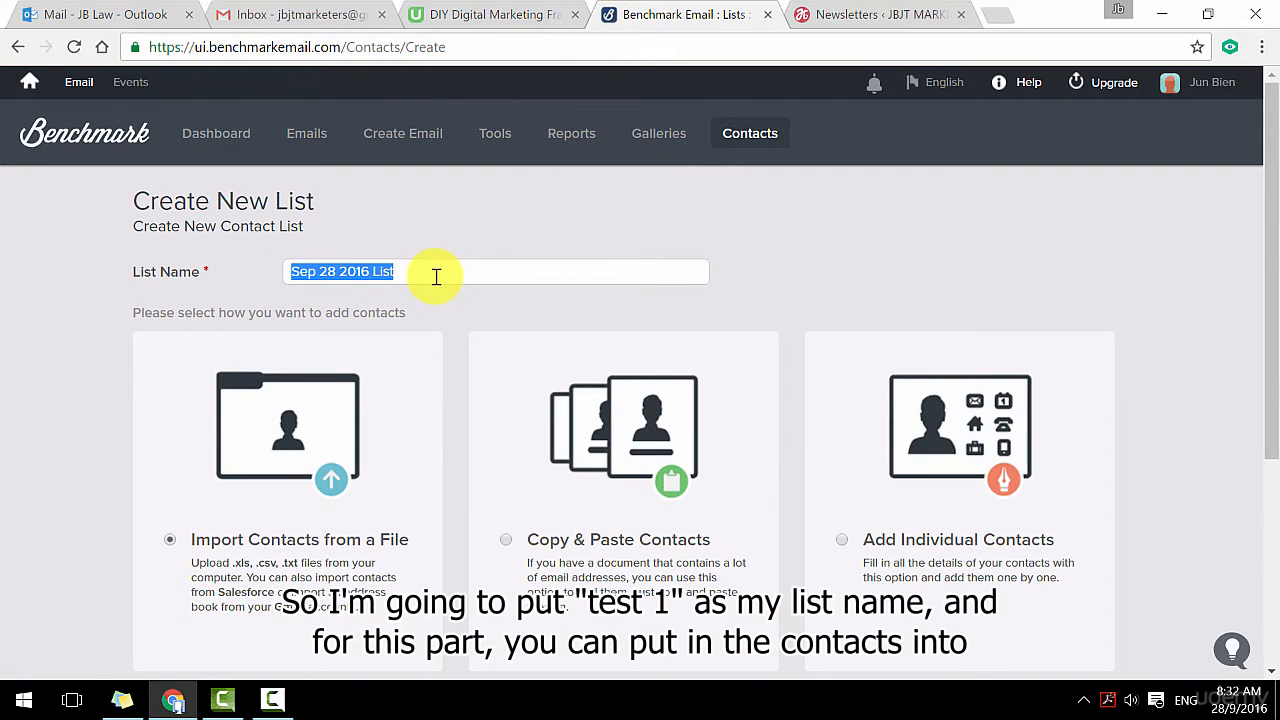
pyautogui.write('test1')
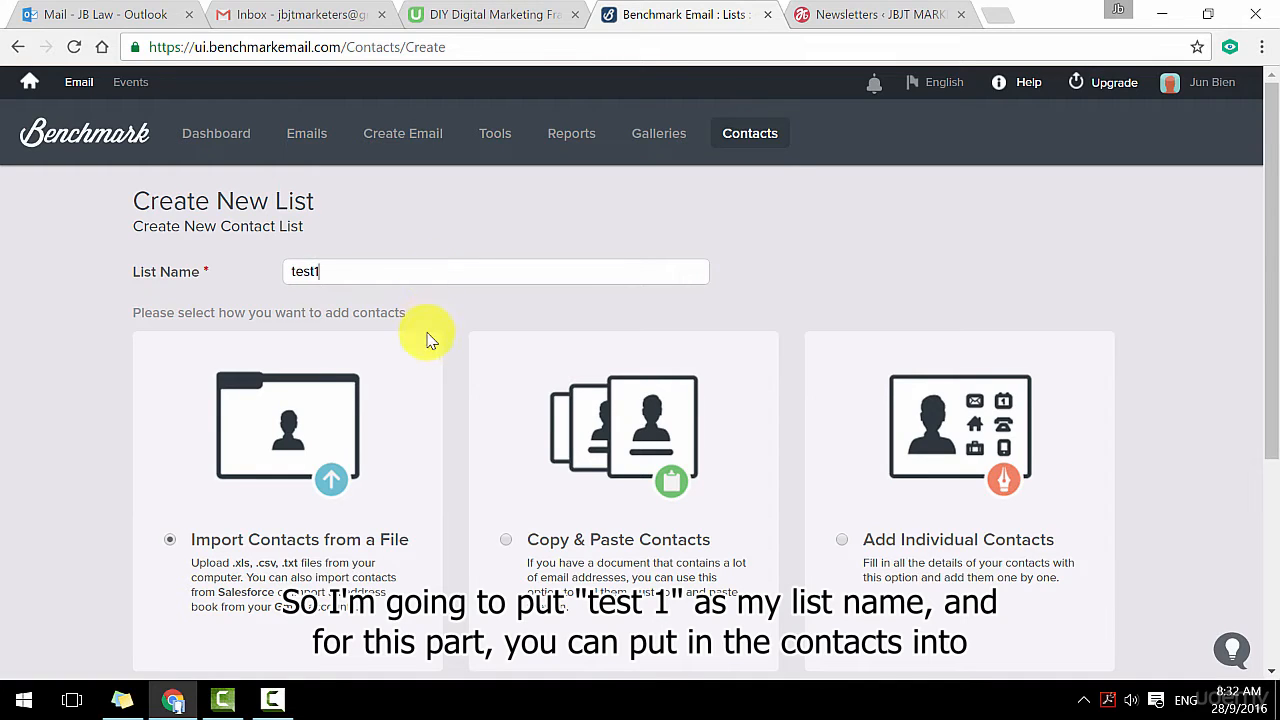
pyautogui.scroll(-1, 425, 335)
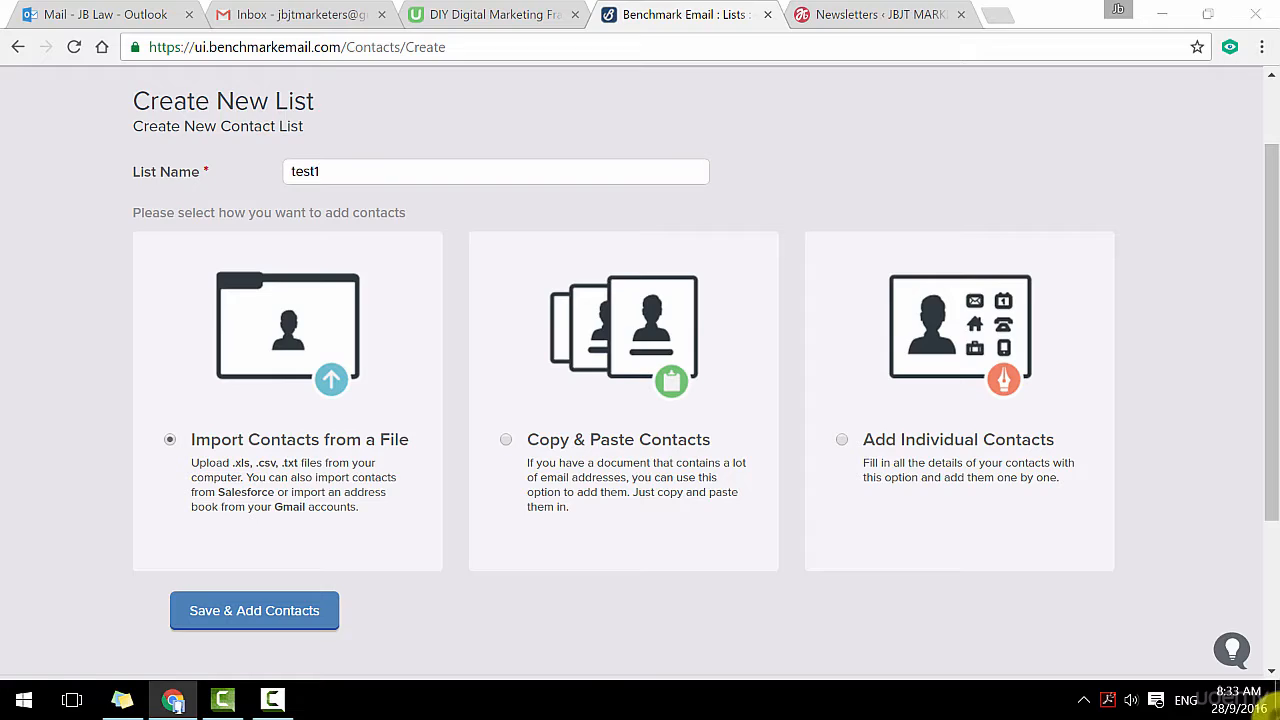
# Switch to the desktop, open the email list workbook in Excel and examine its Name and Email Address columns
pyautogui.click(1277, 708)
pyautogui.moveTo(204, 592); pyautogui.dragTo(649, 398)
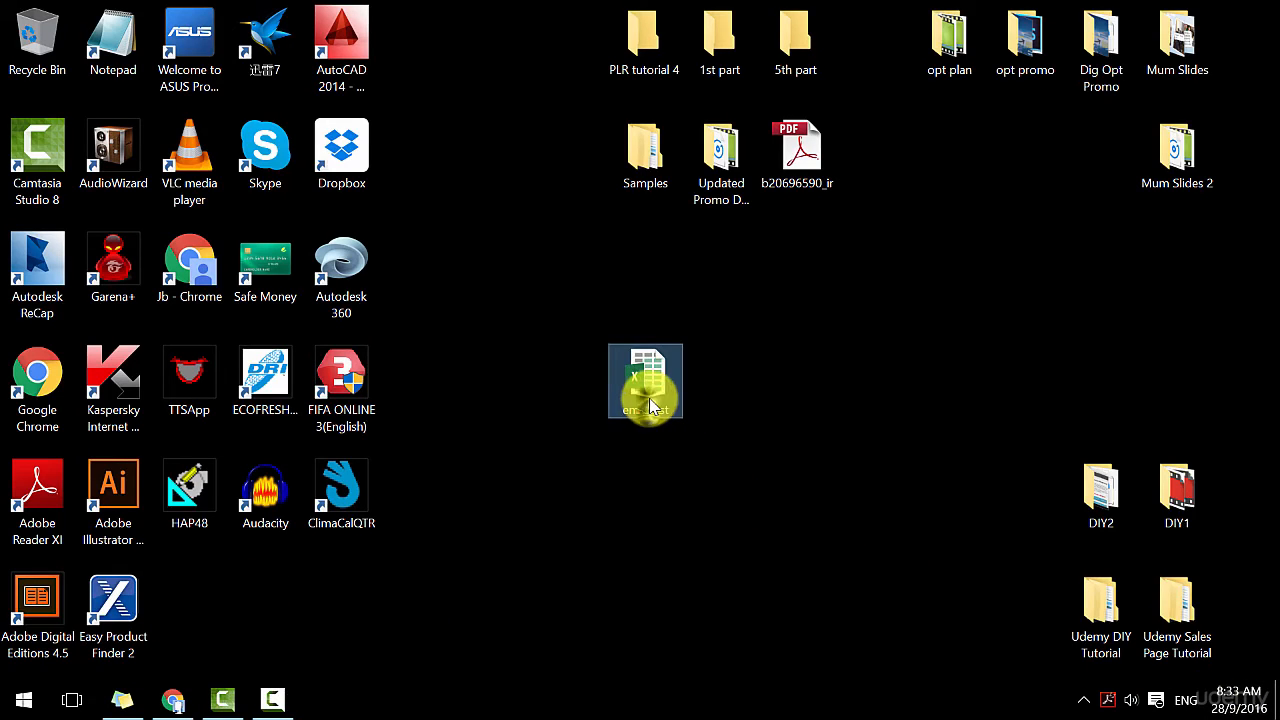
pyautogui.doubleClick(649, 396)
pyautogui.click(606, 13)
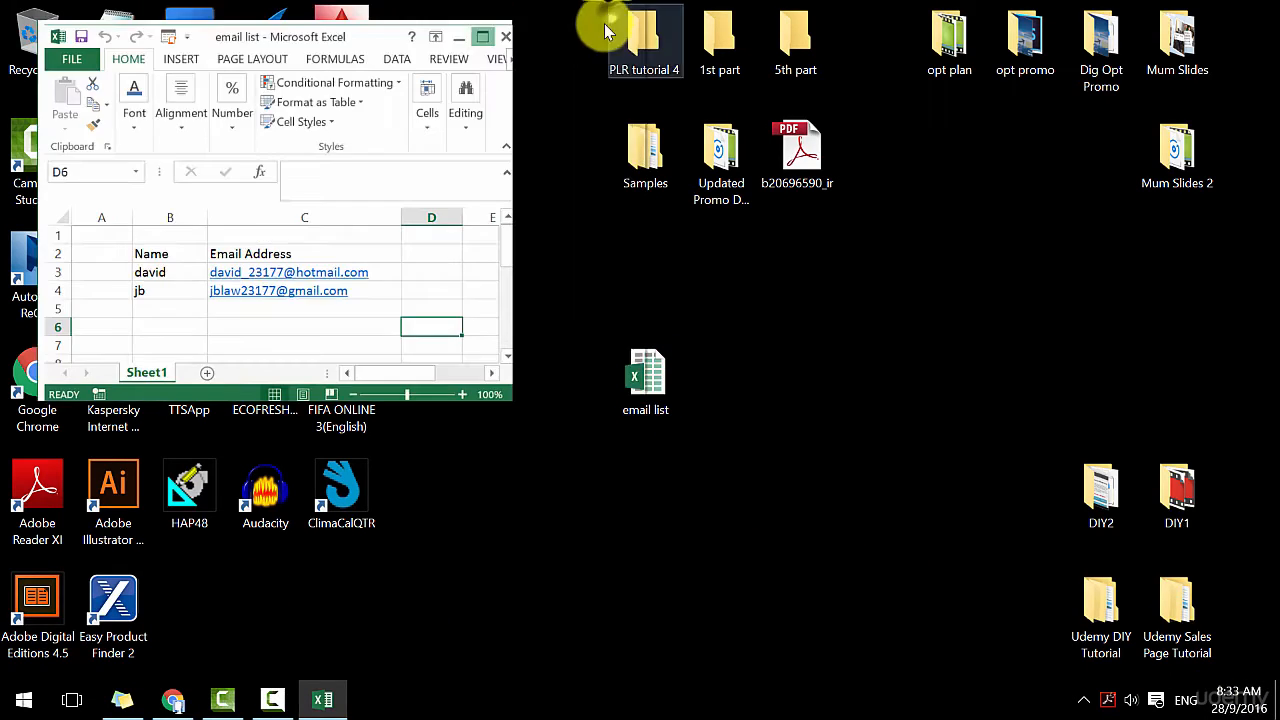
pyautogui.click(701, 315)
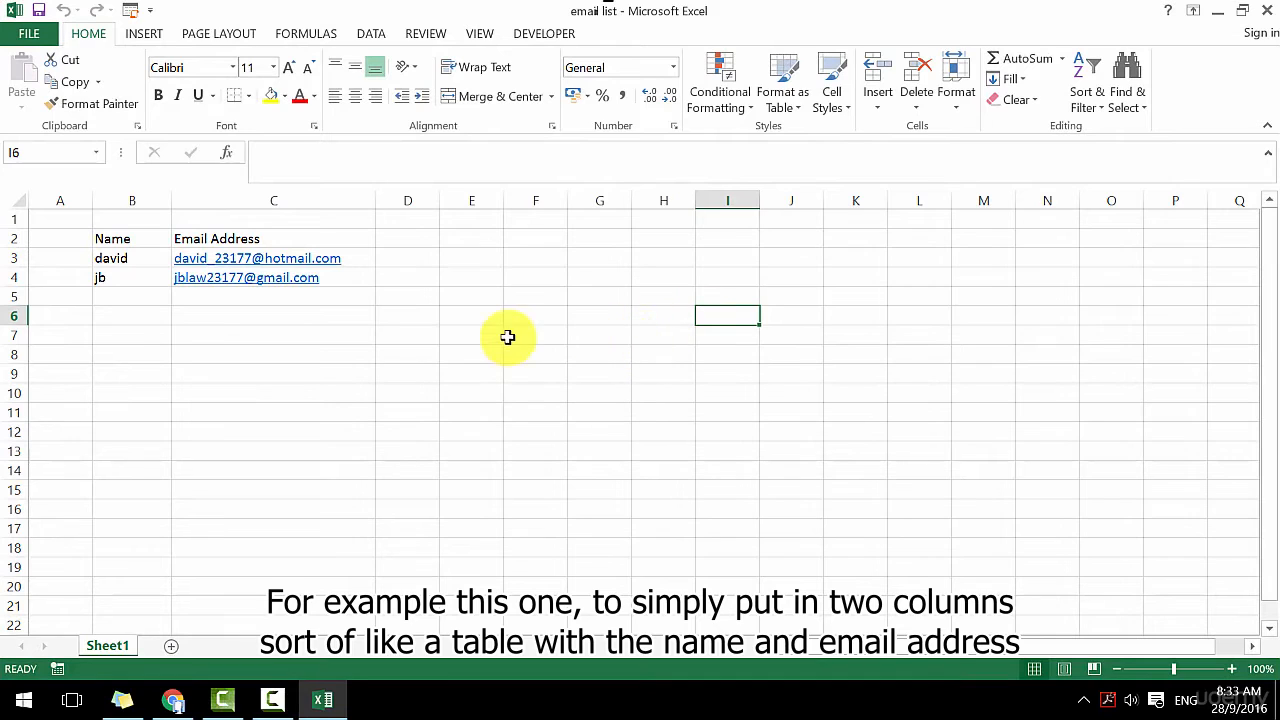
pyautogui.click(152, 238)
pyautogui.click(196, 240)
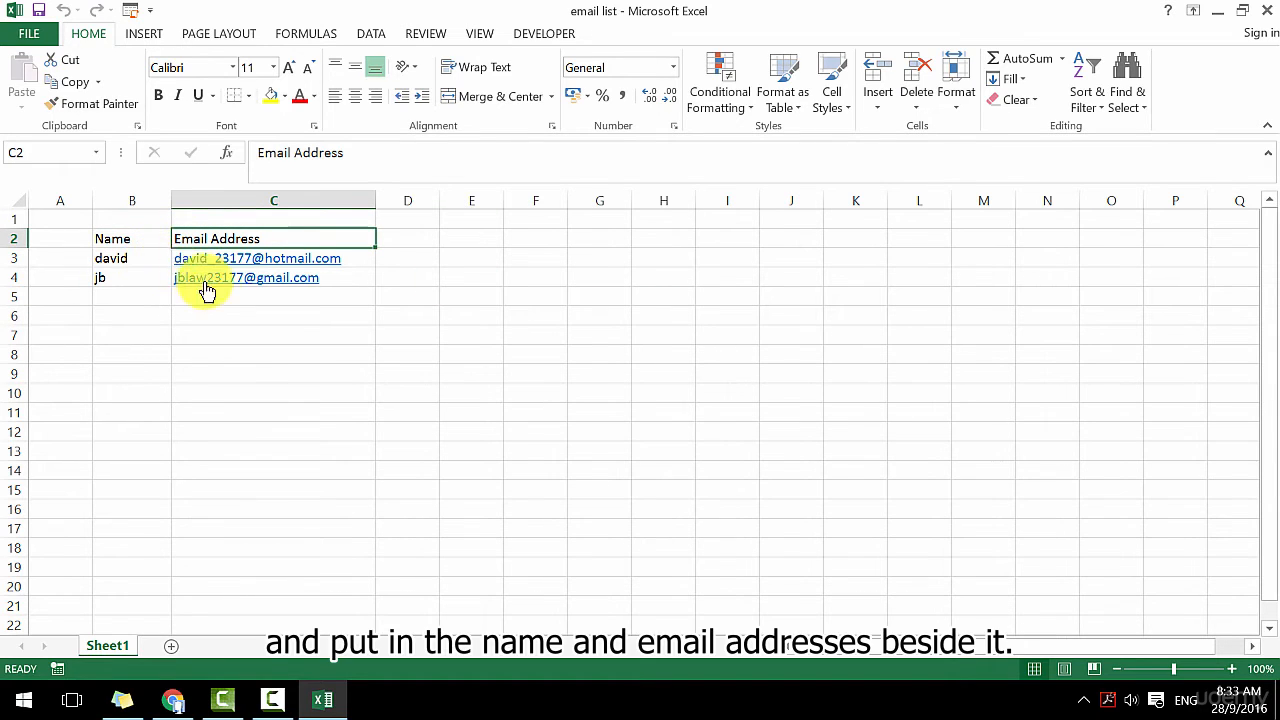
pyautogui.click(287, 501)
# Switch back to Chrome and save the new list with Import Contacts from a File as the method for adding contacts
pyautogui.click(173, 699)
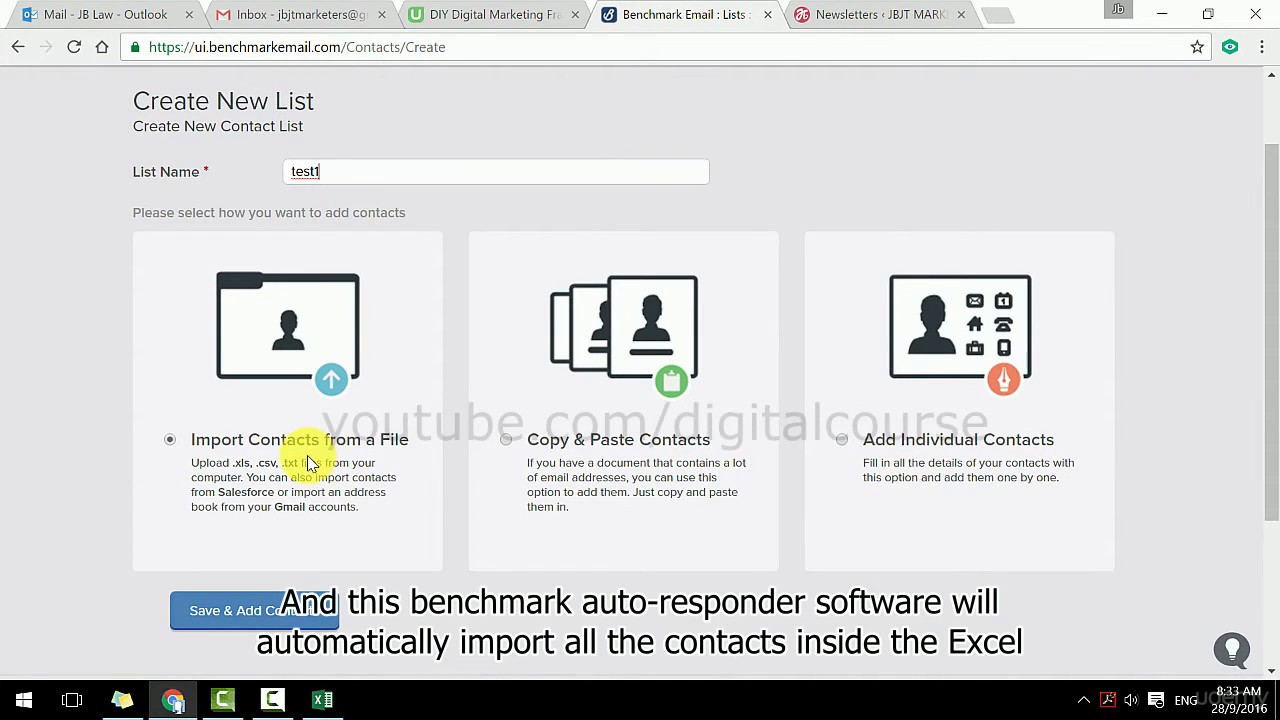
pyautogui.scroll(-1, 307, 458)
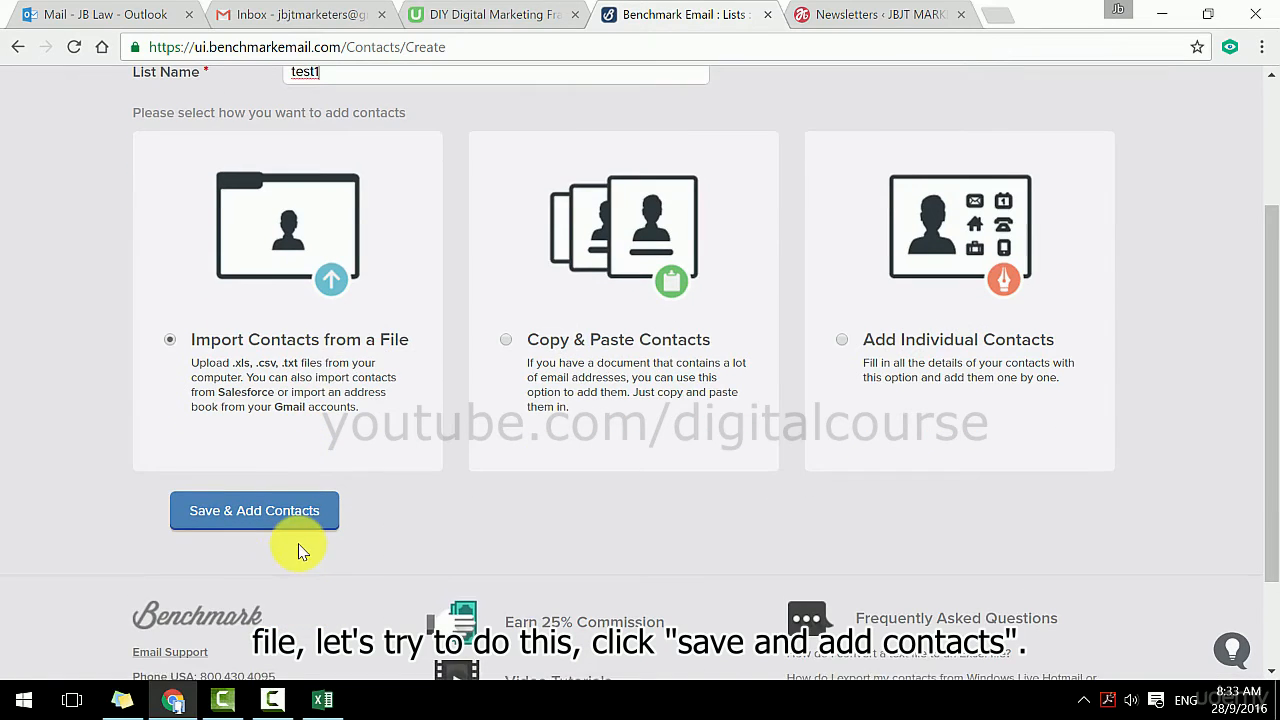
pyautogui.scroll(1, 300, 548)
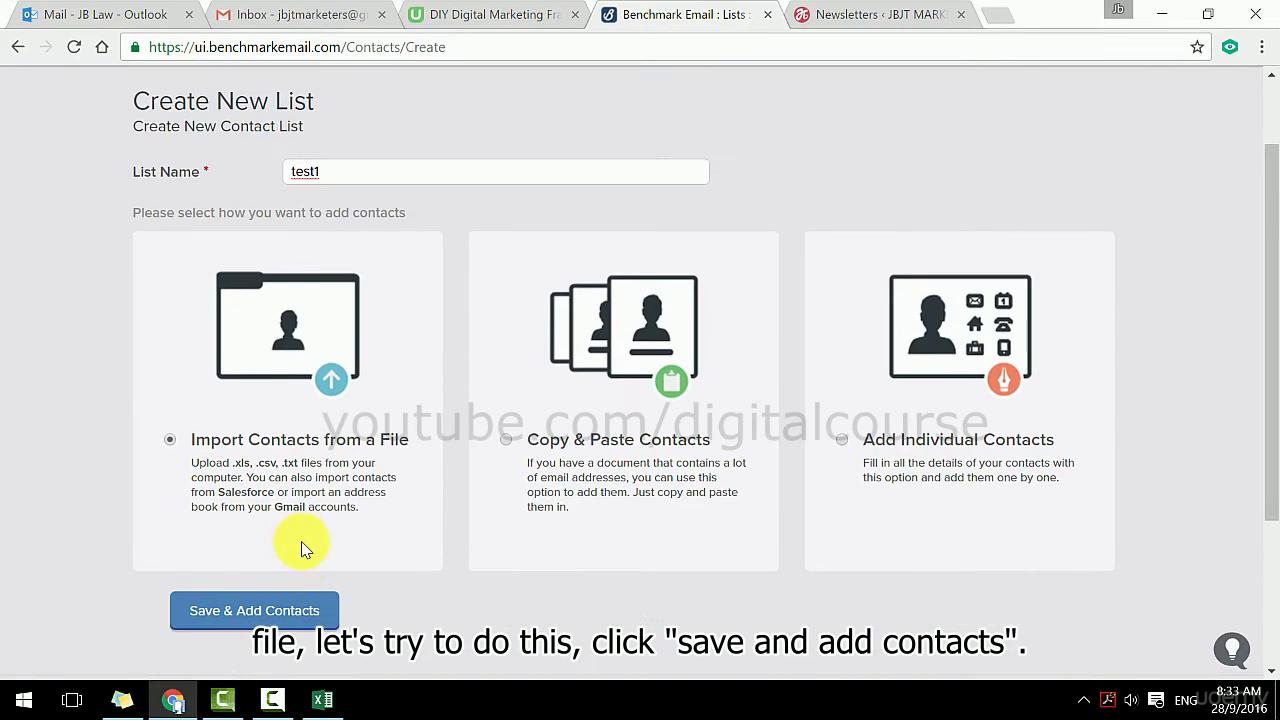
pyautogui.click(333, 620)
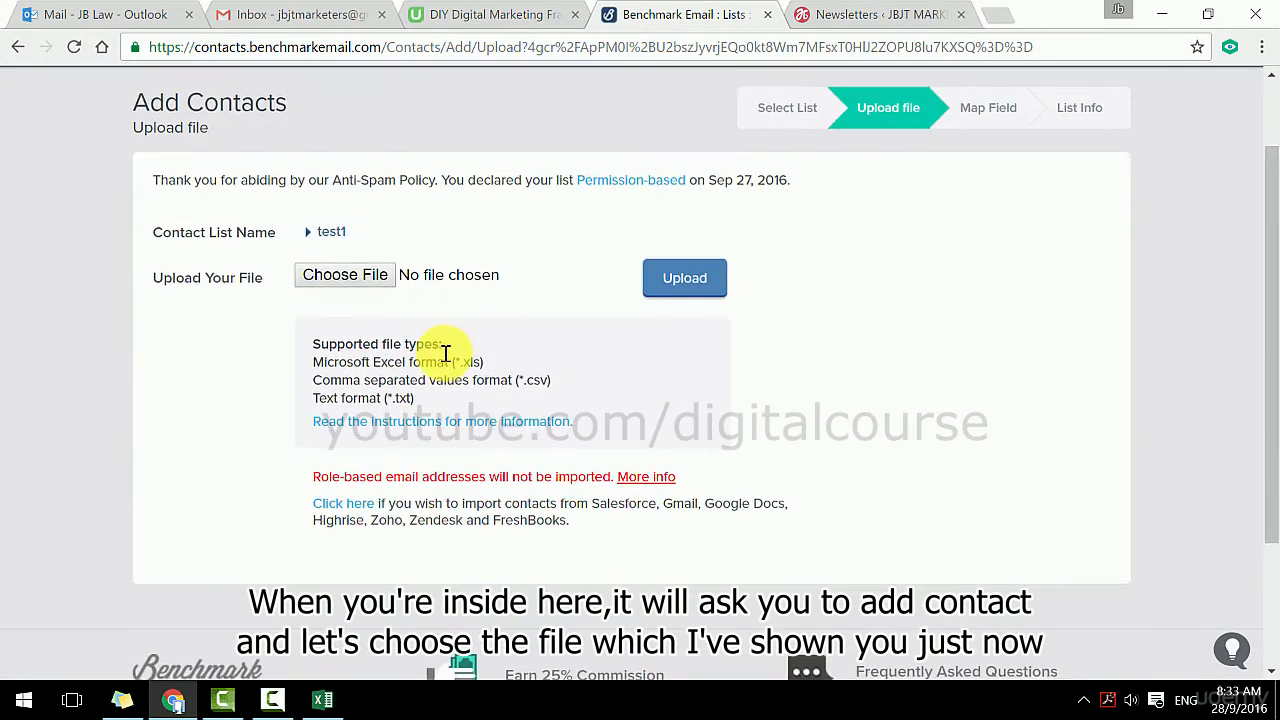
# Upload email list.xlsx from the Desktop folder and save the First Name and Email Address field mappings
pyautogui.scroll(-1, 446, 353)
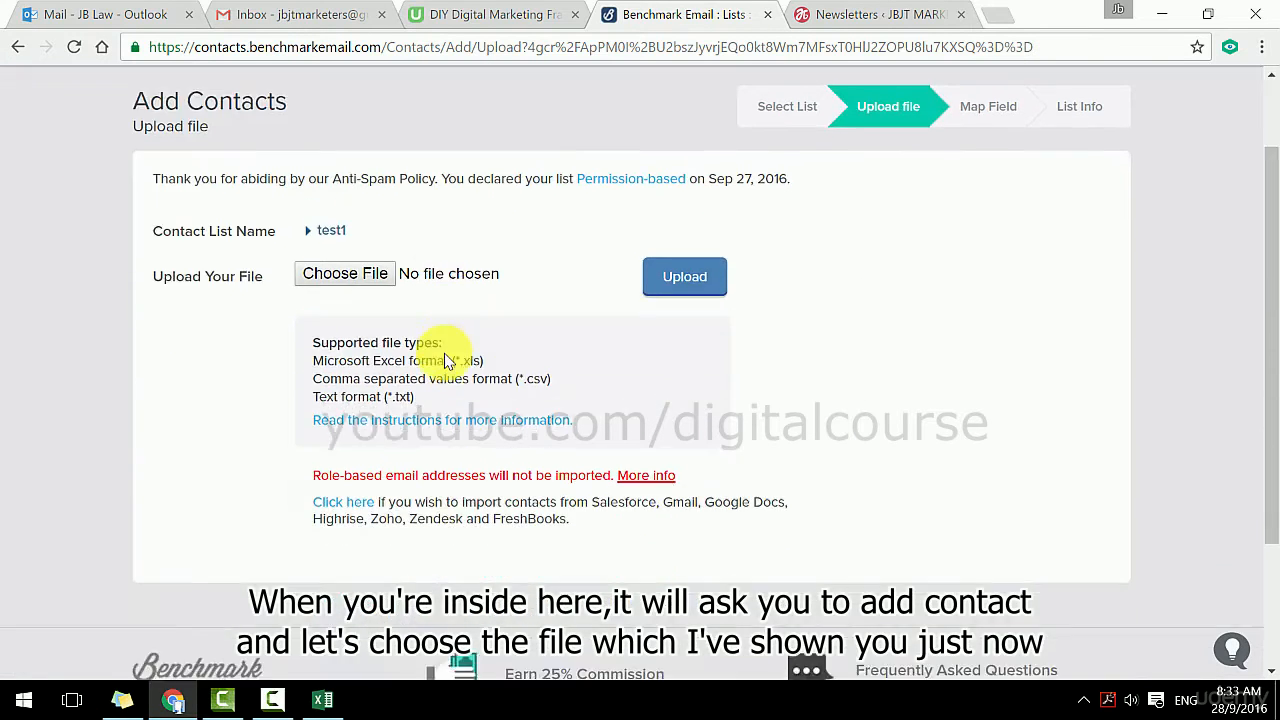
pyautogui.click(378, 284)
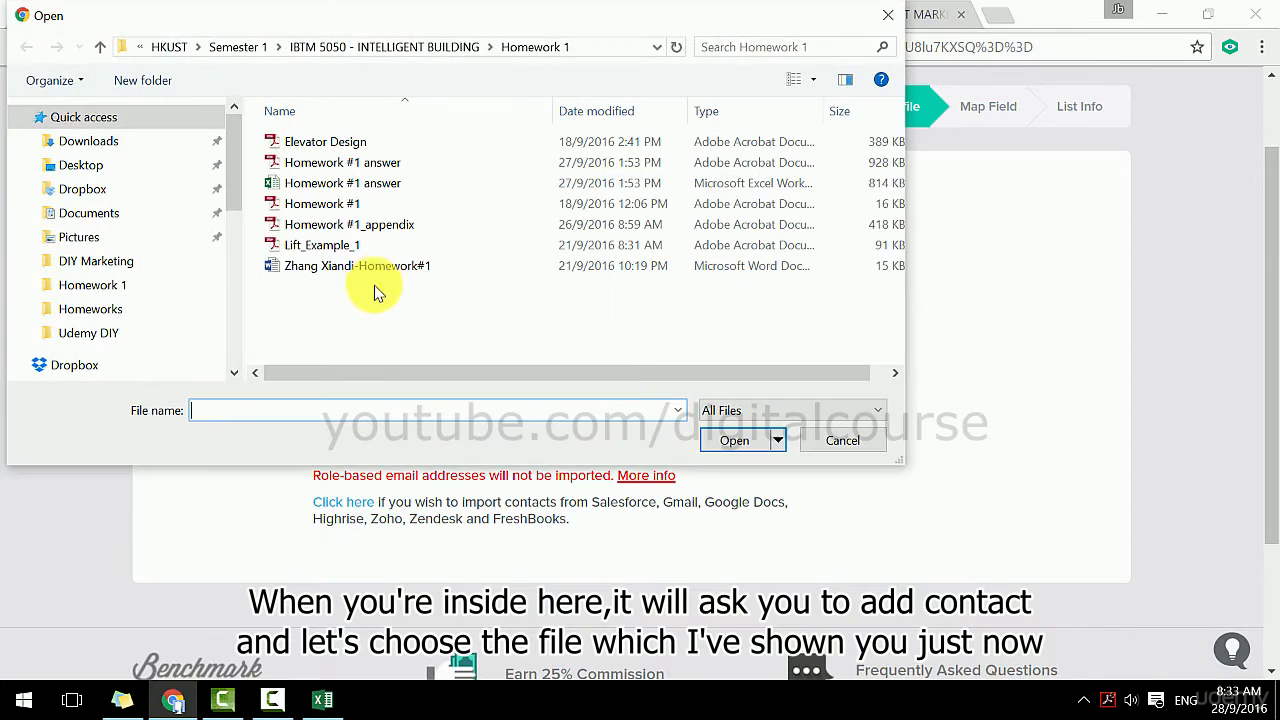
pyautogui.click(100, 165)
pyautogui.scroll(-10, 335, 260)
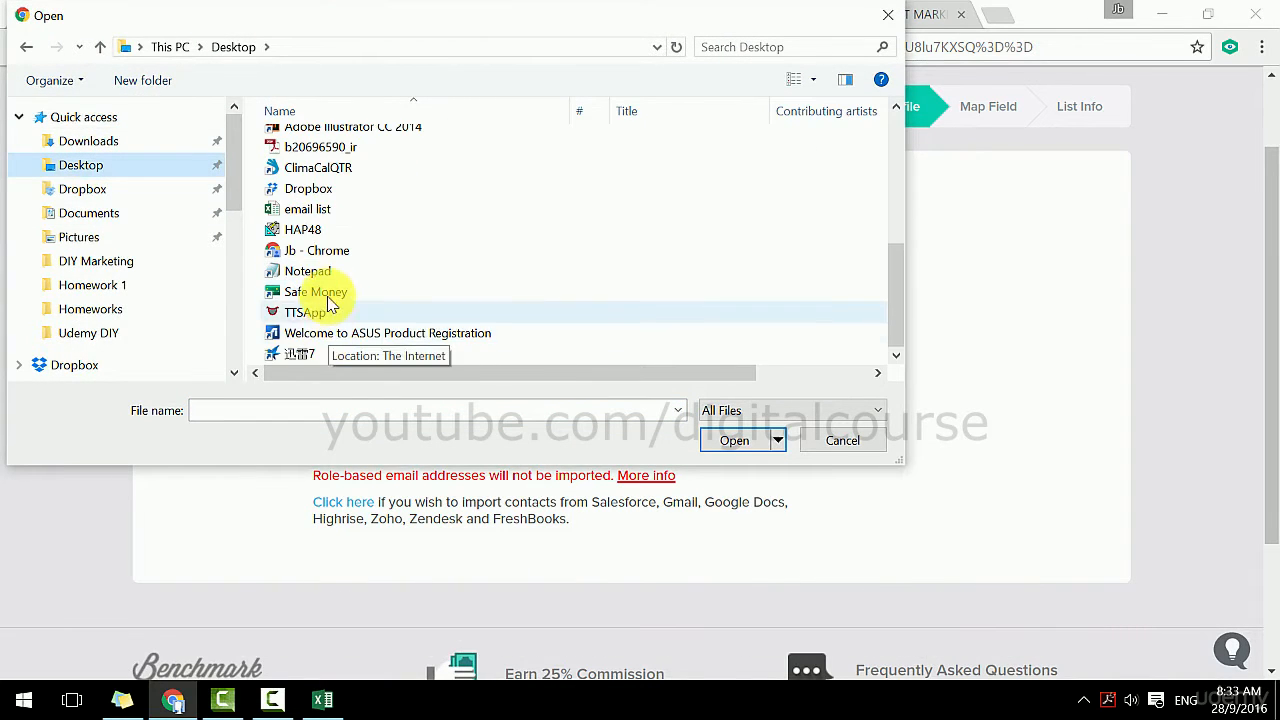
pyautogui.doubleClick(326, 218)
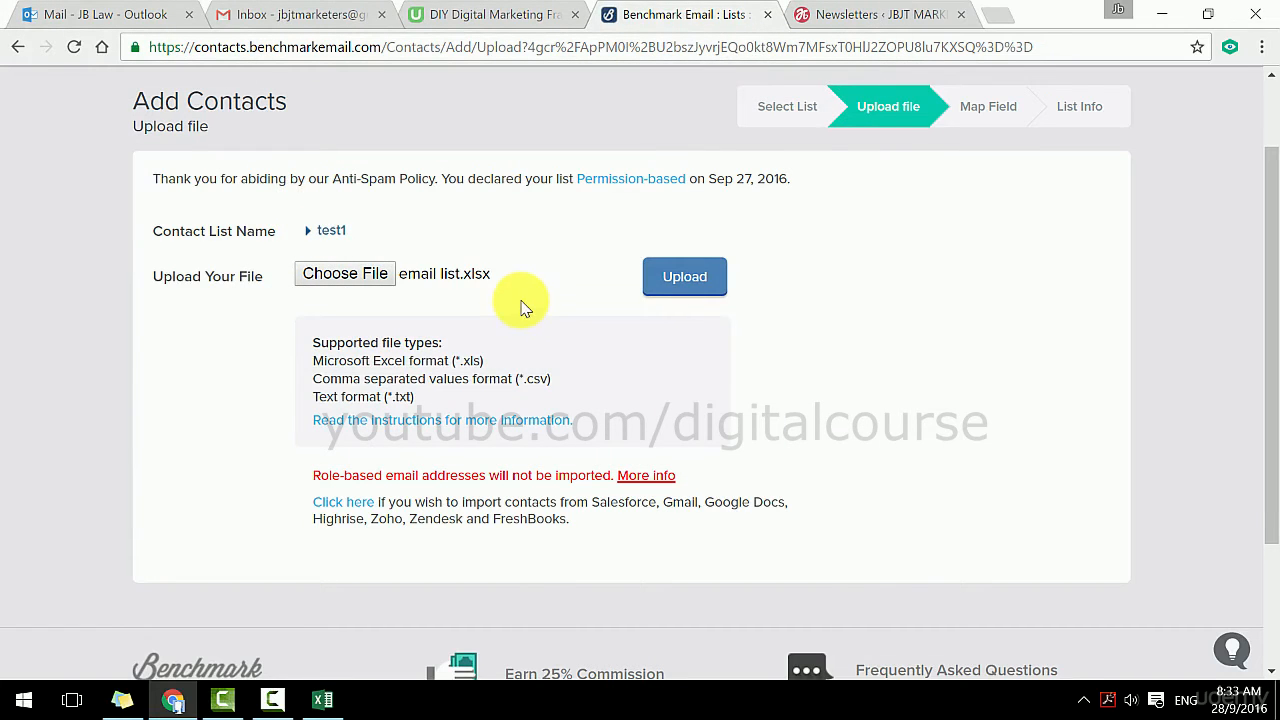
pyautogui.click(325, 700)
pyautogui.click(325, 700)
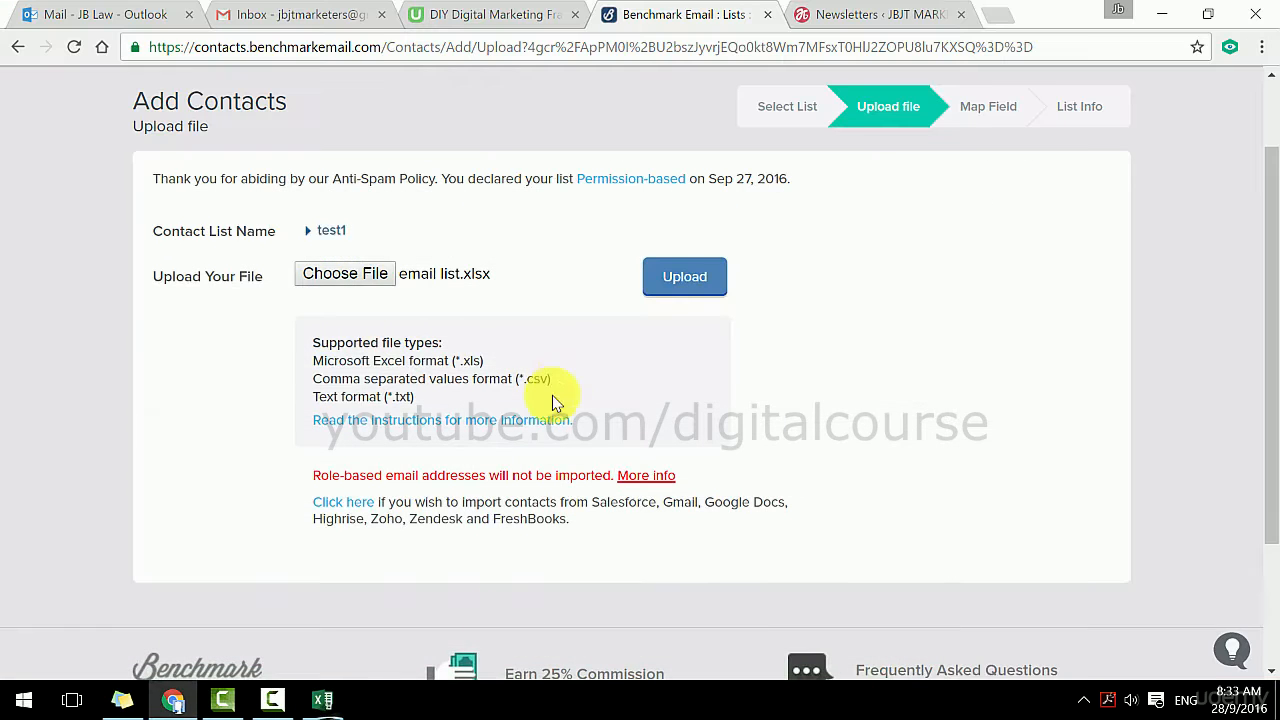
pyautogui.click(676, 277)
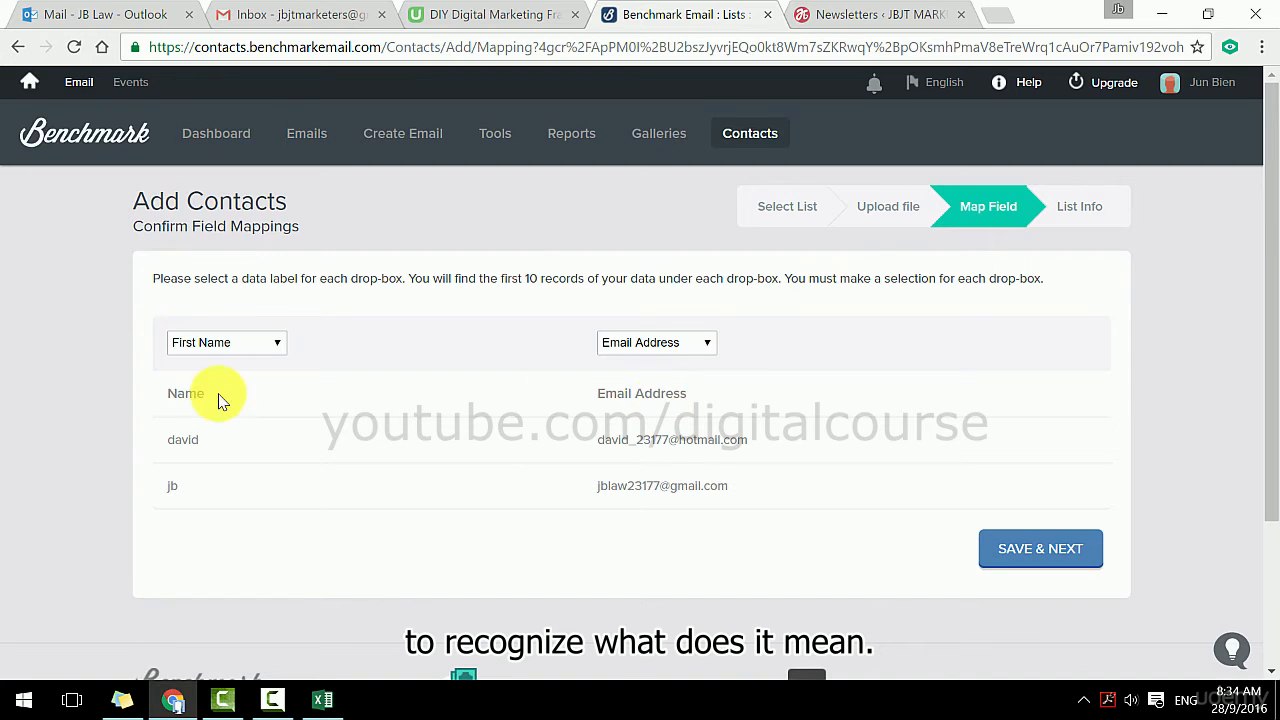
pyautogui.click(1036, 552)
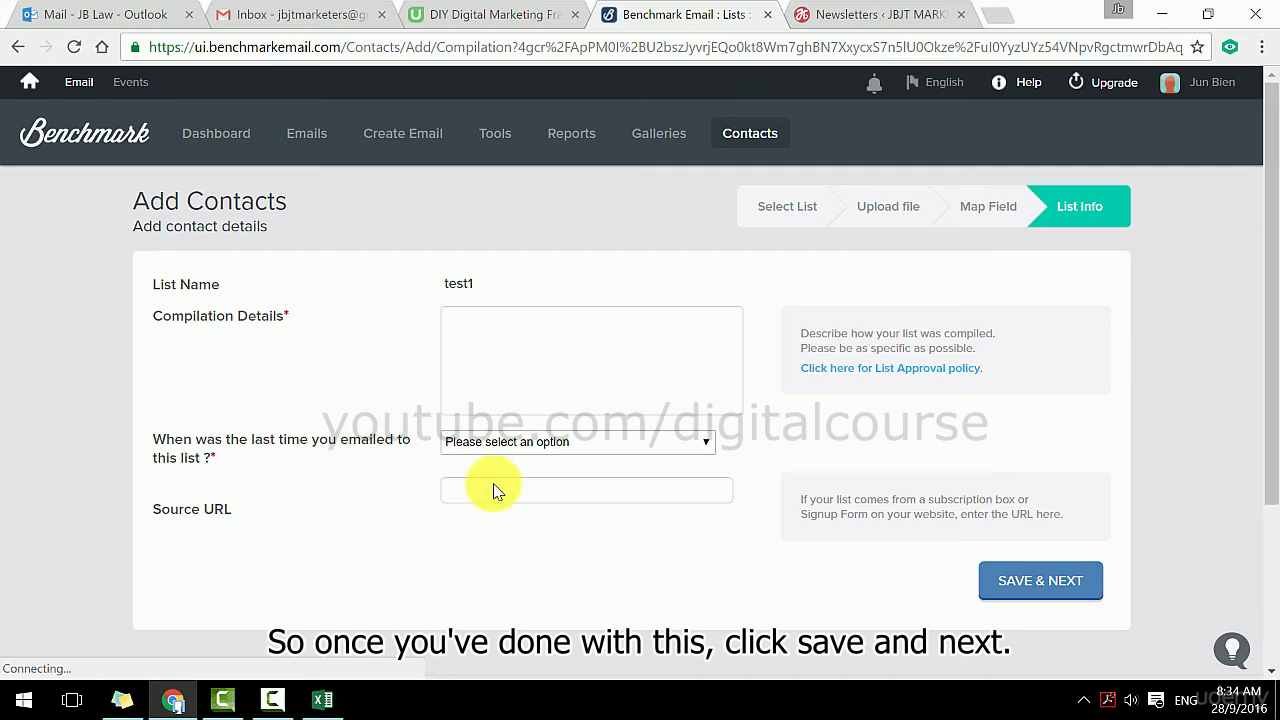
# Fill in the list's compilation details with "I get it from the person."
pyautogui.click(532, 347)
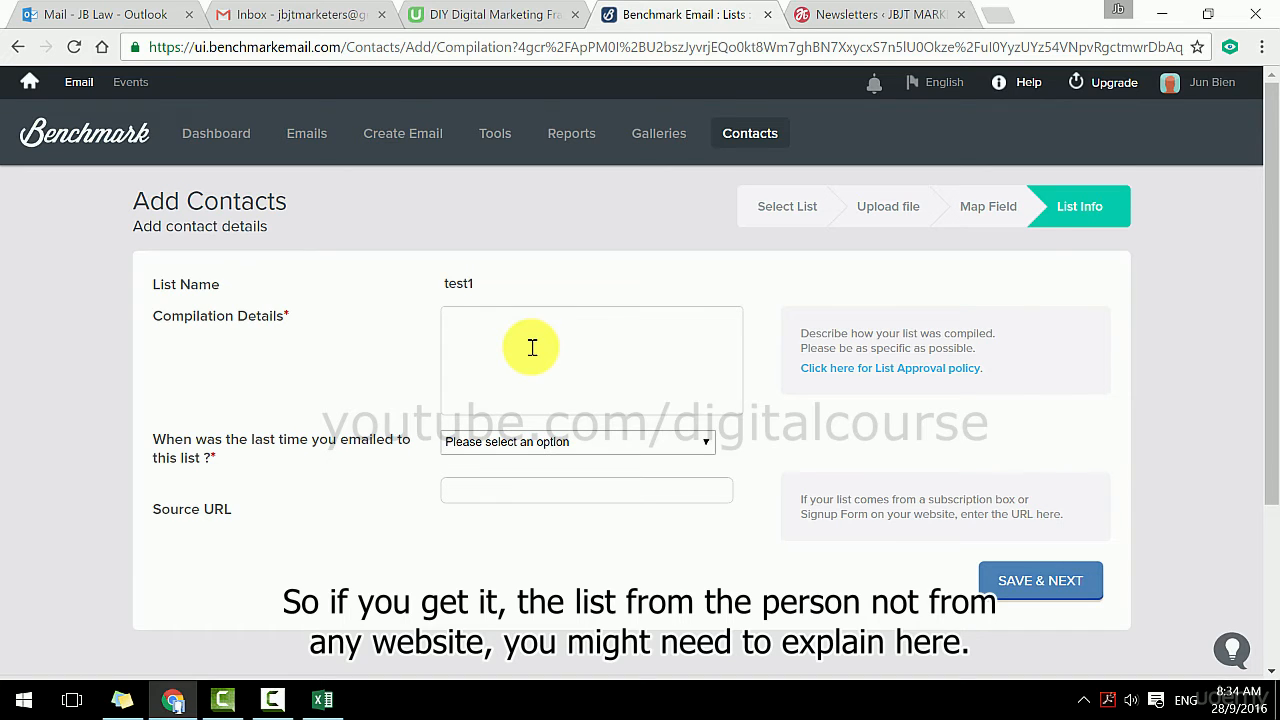
pyautogui.write('get it from the person.')
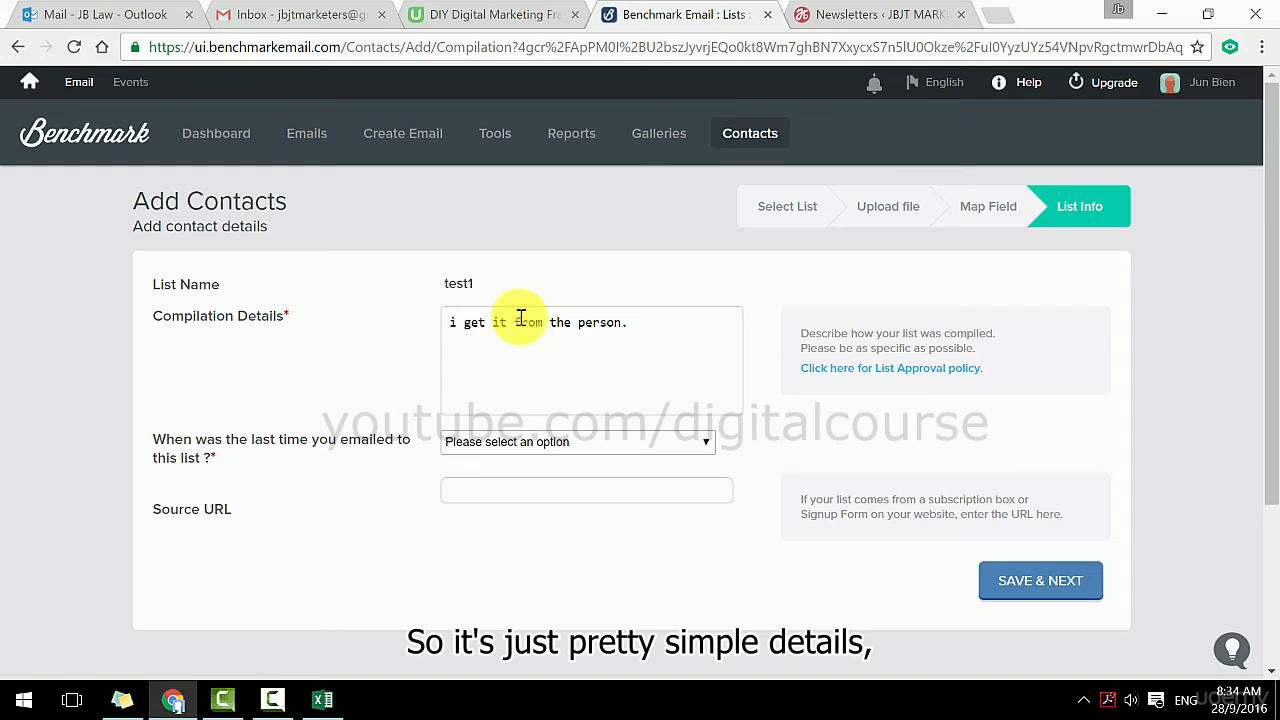
pyautogui.write('I')
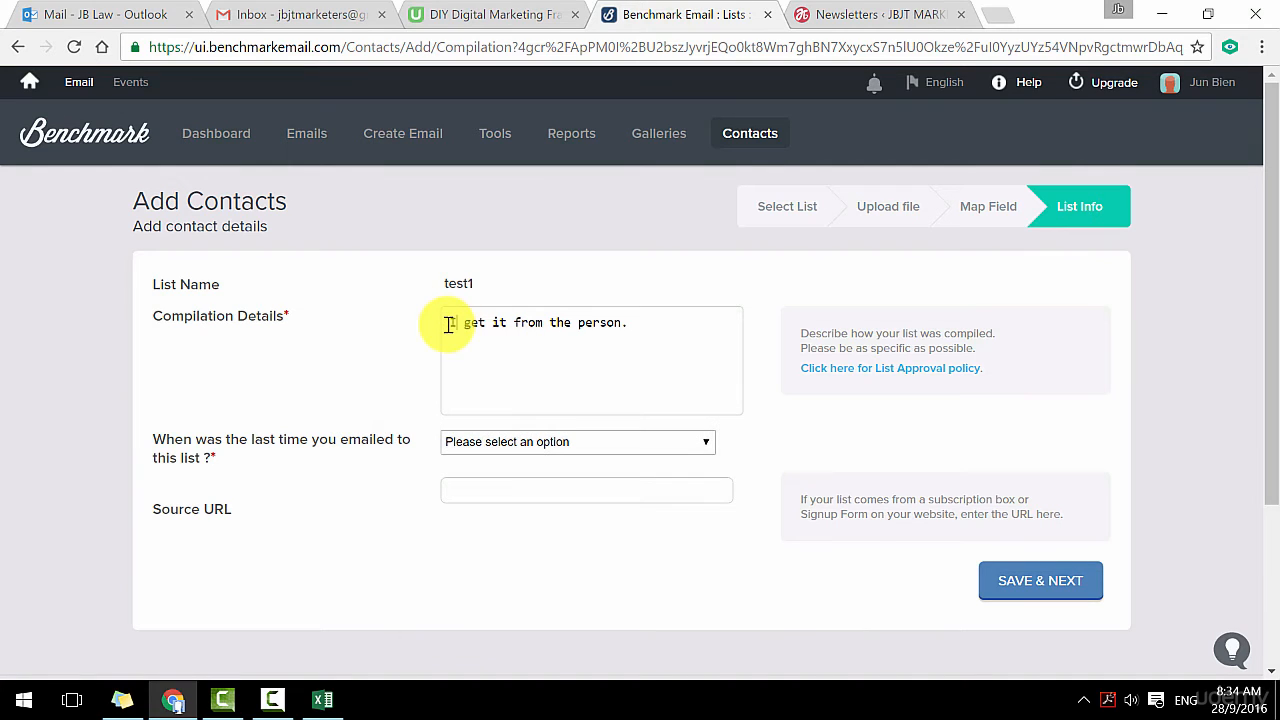
pyautogui.click(486, 353)
pyautogui.click(644, 338)
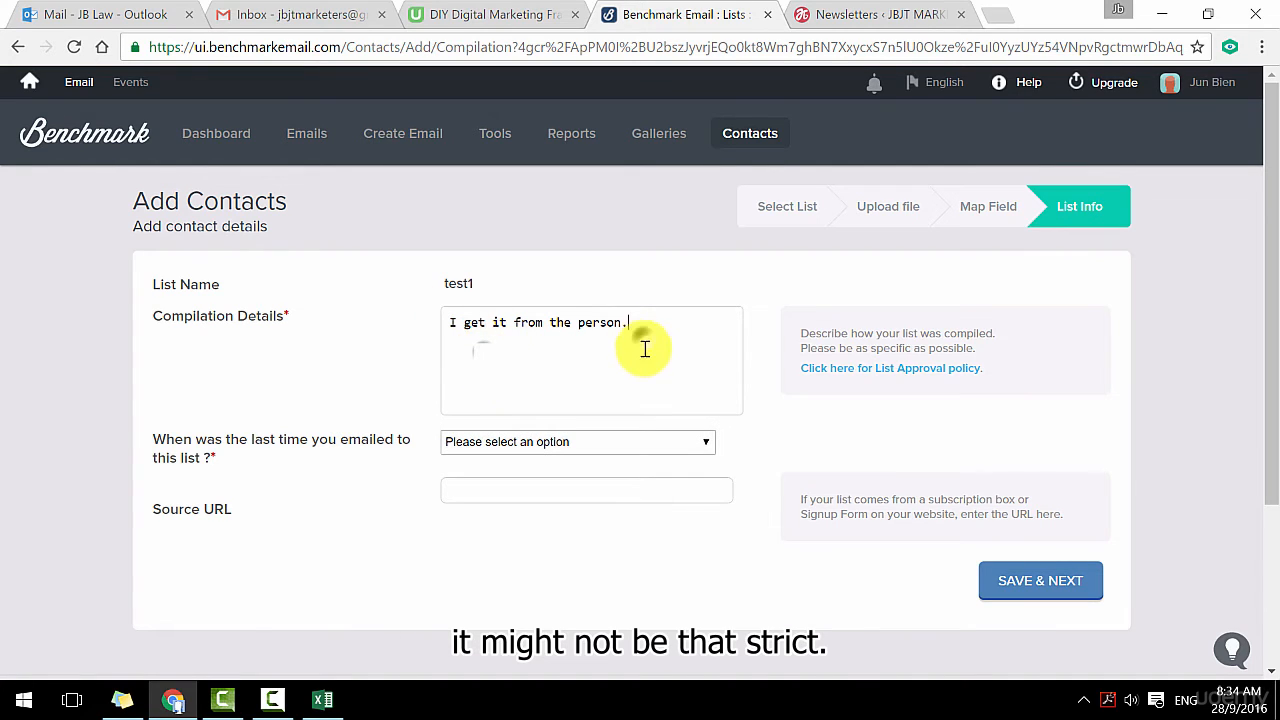
# Set the last time the list was emailed to never used, leave the source URL blank and save the list information
pyautogui.click(625, 448)
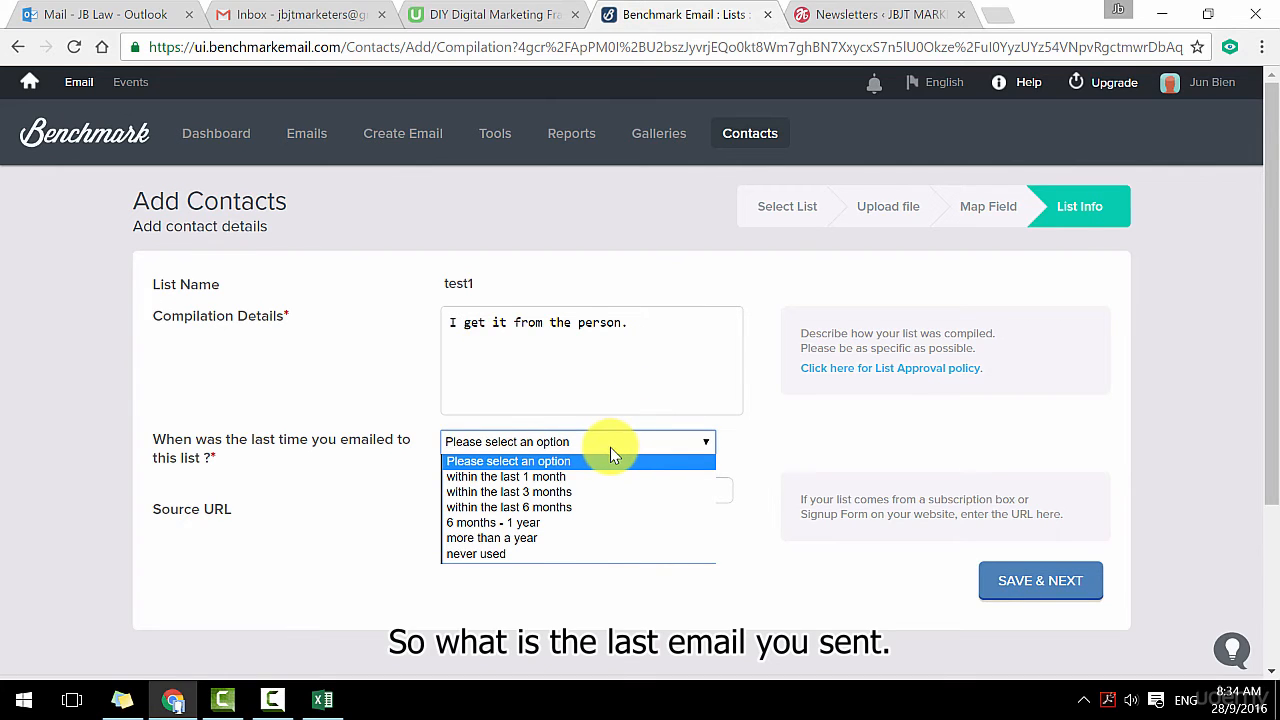
pyautogui.click(544, 553)
pyautogui.click(577, 487)
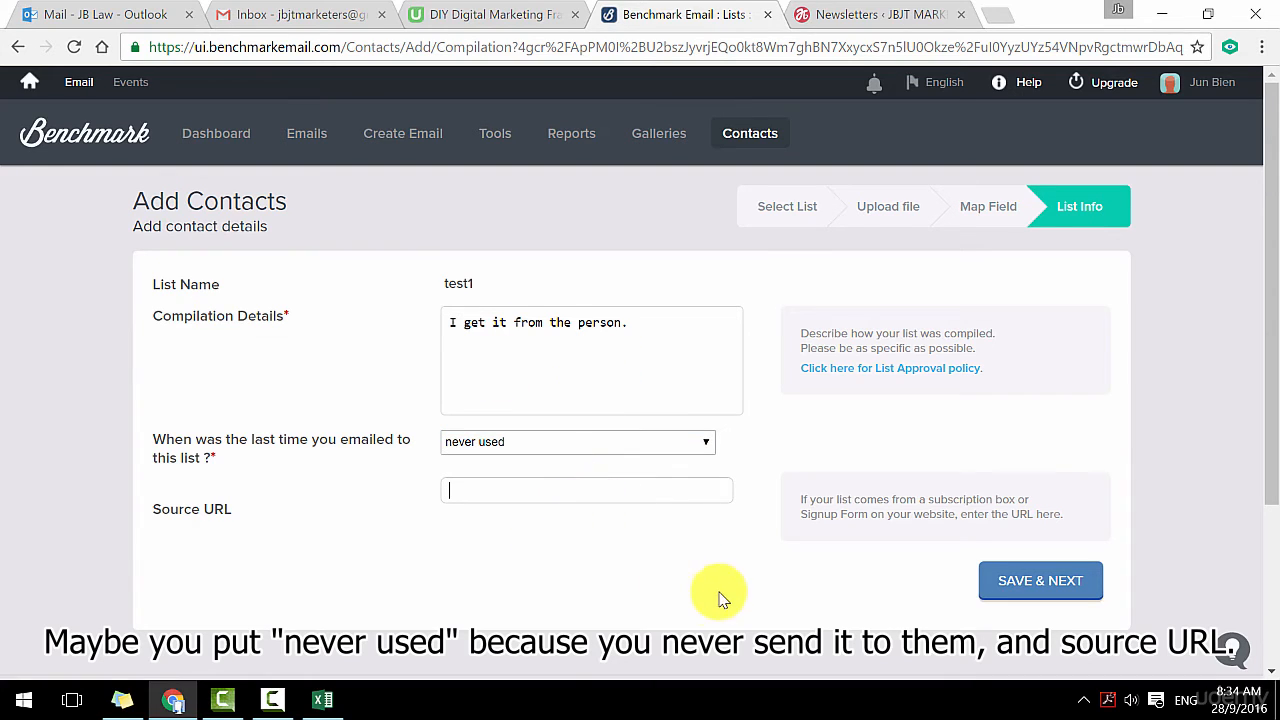
pyautogui.click(1012, 588)
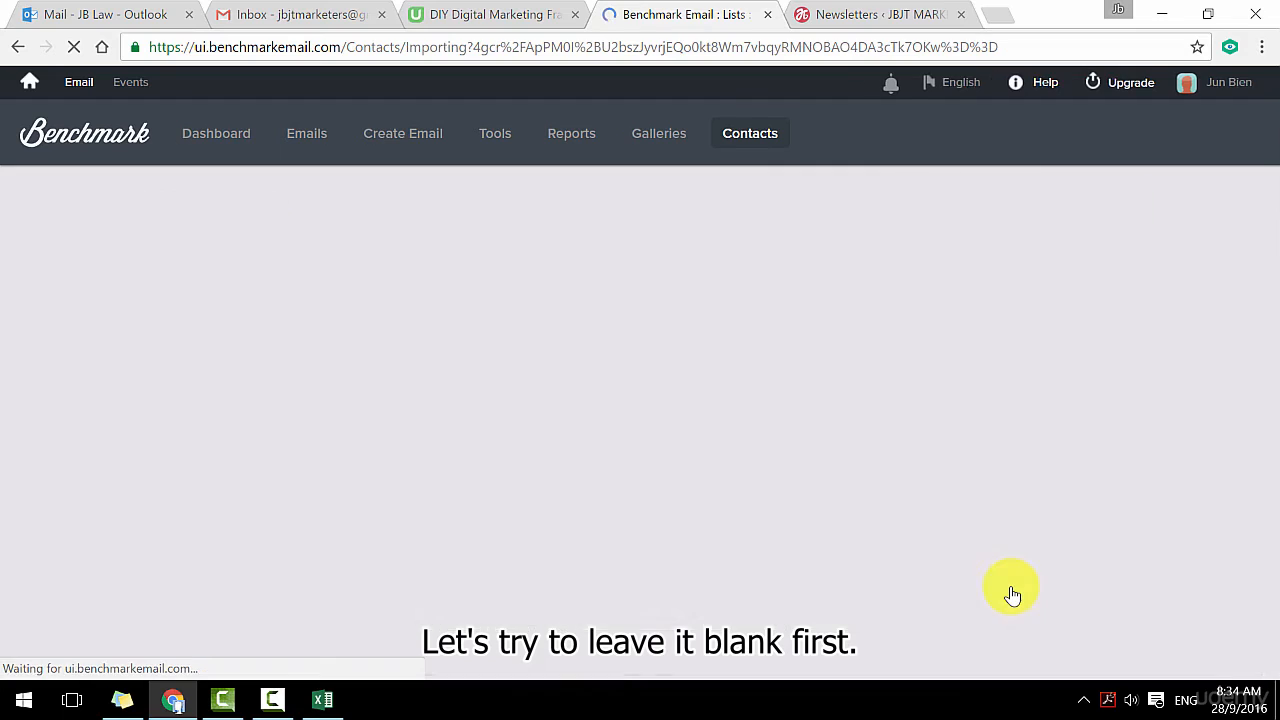
# Go to the contact lists overview and check the import status of the test1 list
pyautogui.scroll(-1, 600, 565)
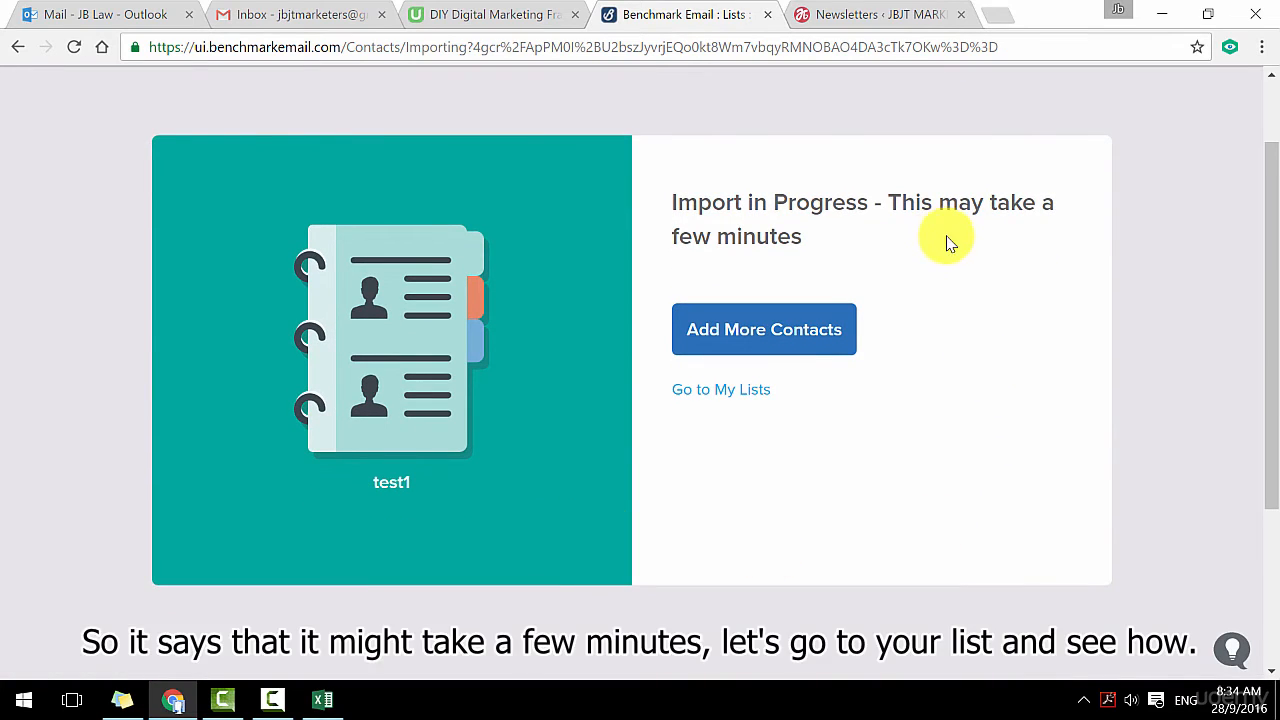
pyautogui.click(726, 390)
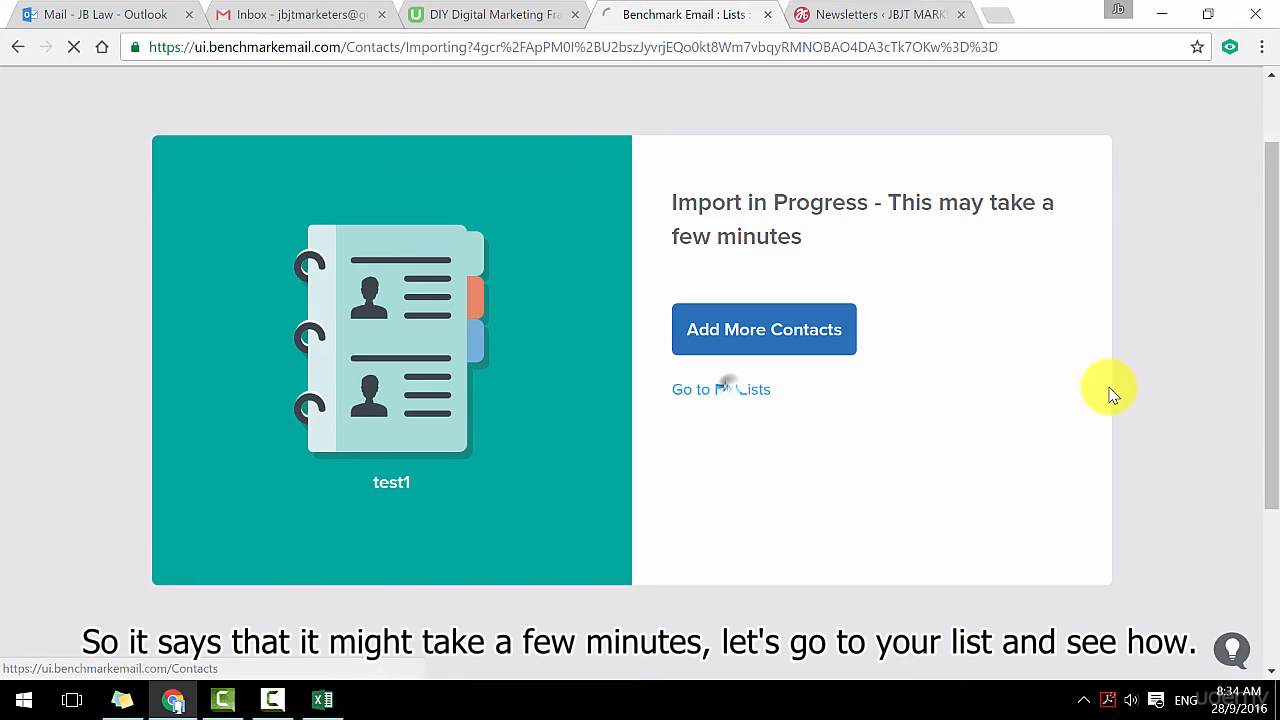
pyautogui.scroll(-2, 1105, 390)
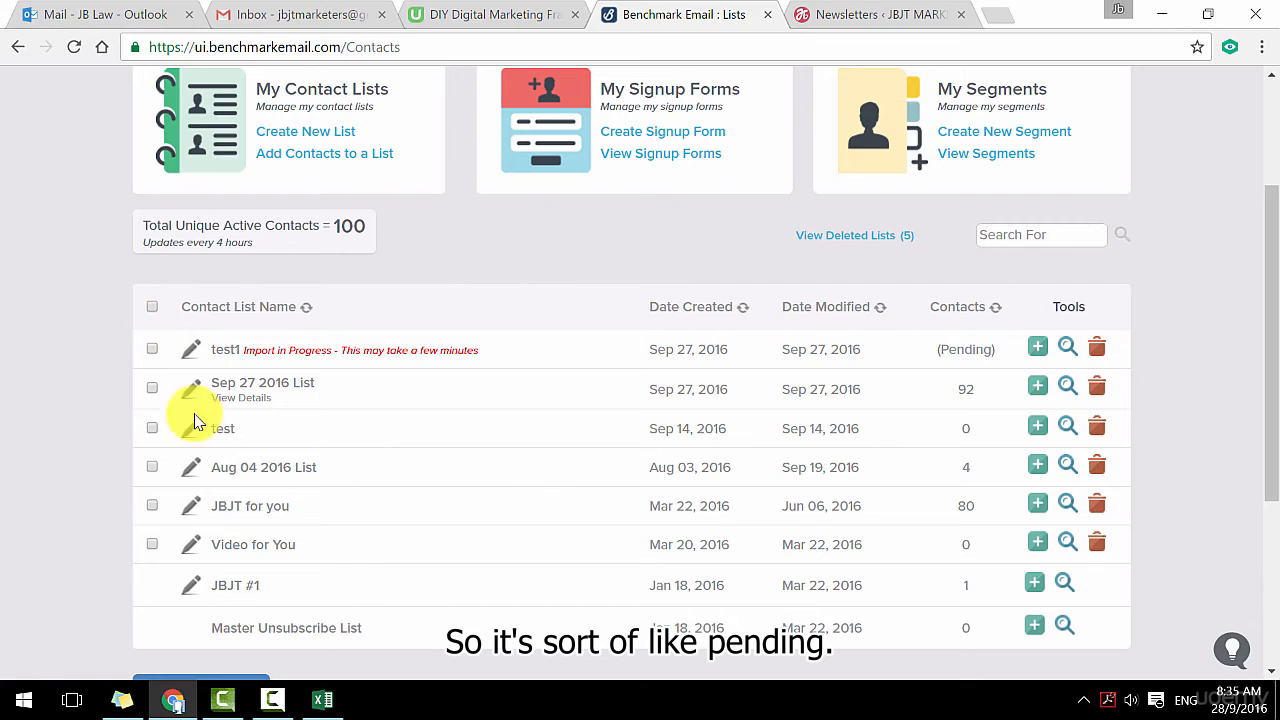
pyautogui.scroll(2, 329, 380)
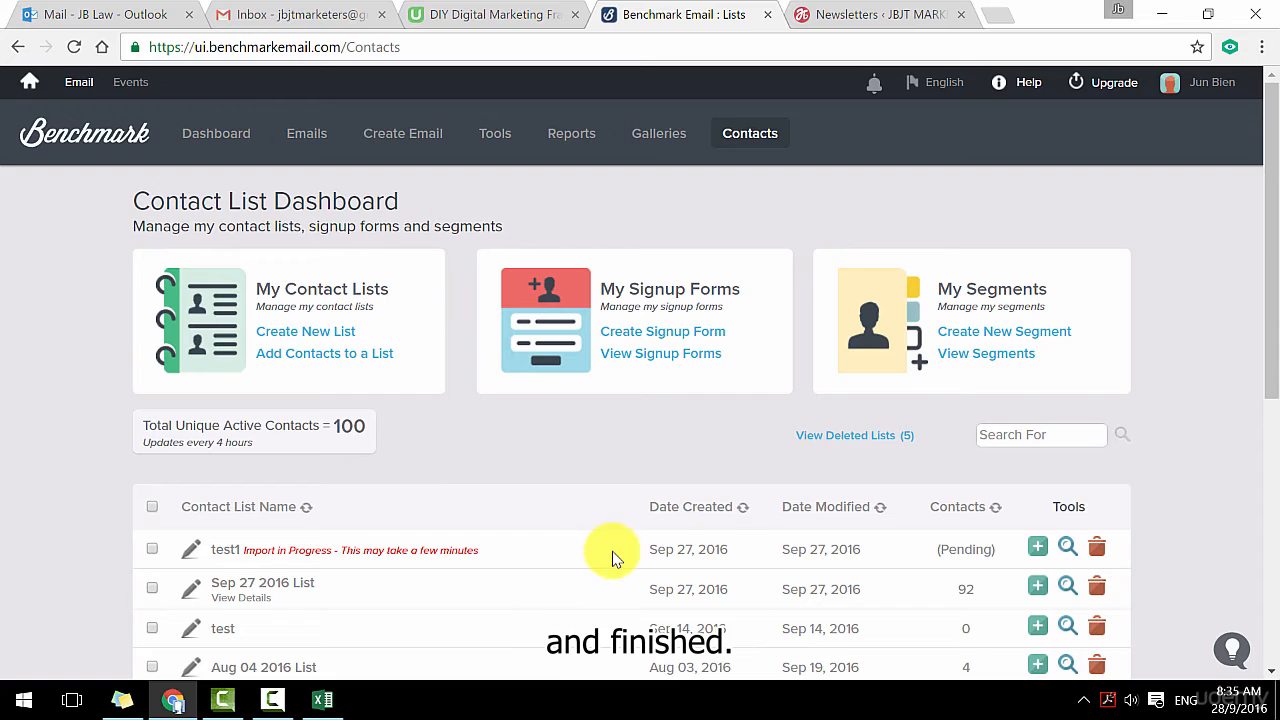
# Open the details of the test1 list and check its contacts
pyautogui.click(1066, 547)
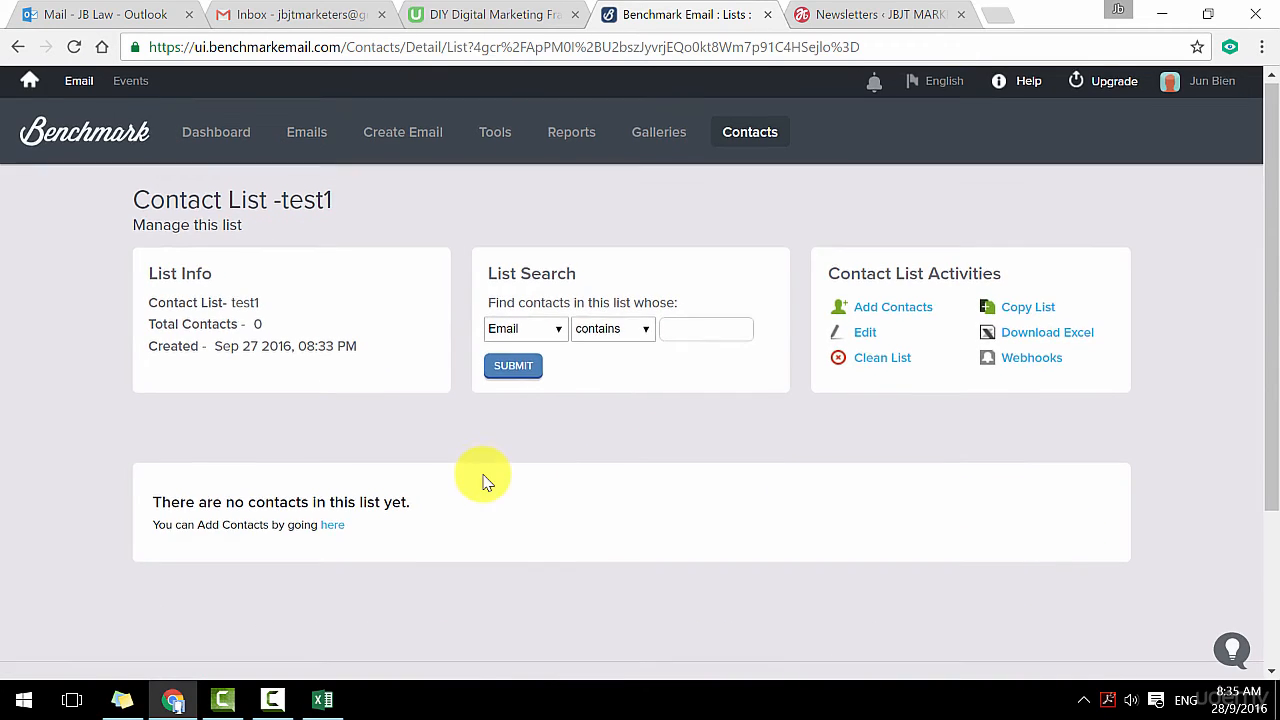
pyautogui.scroll(-1, 487, 480)
pyautogui.scroll(1, 487, 480)
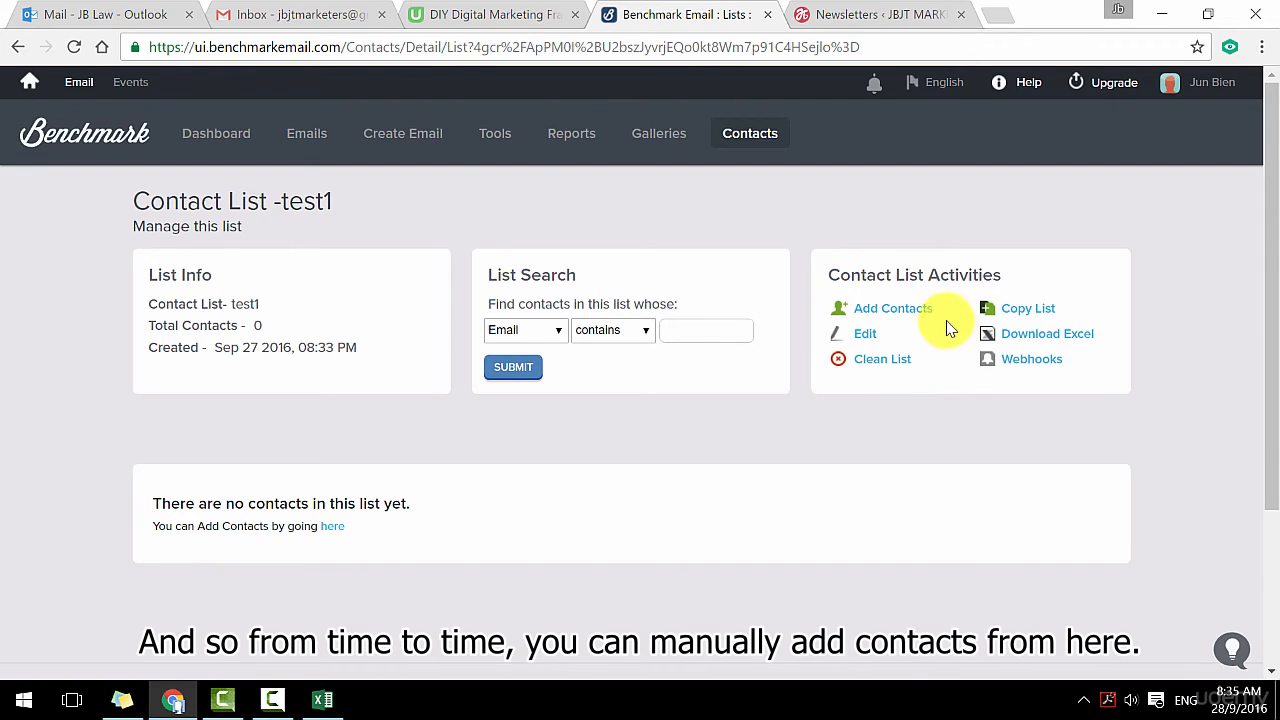
# Start adding contacts to the test1 list with the Add Individual Contacts option
pyautogui.click(908, 312)
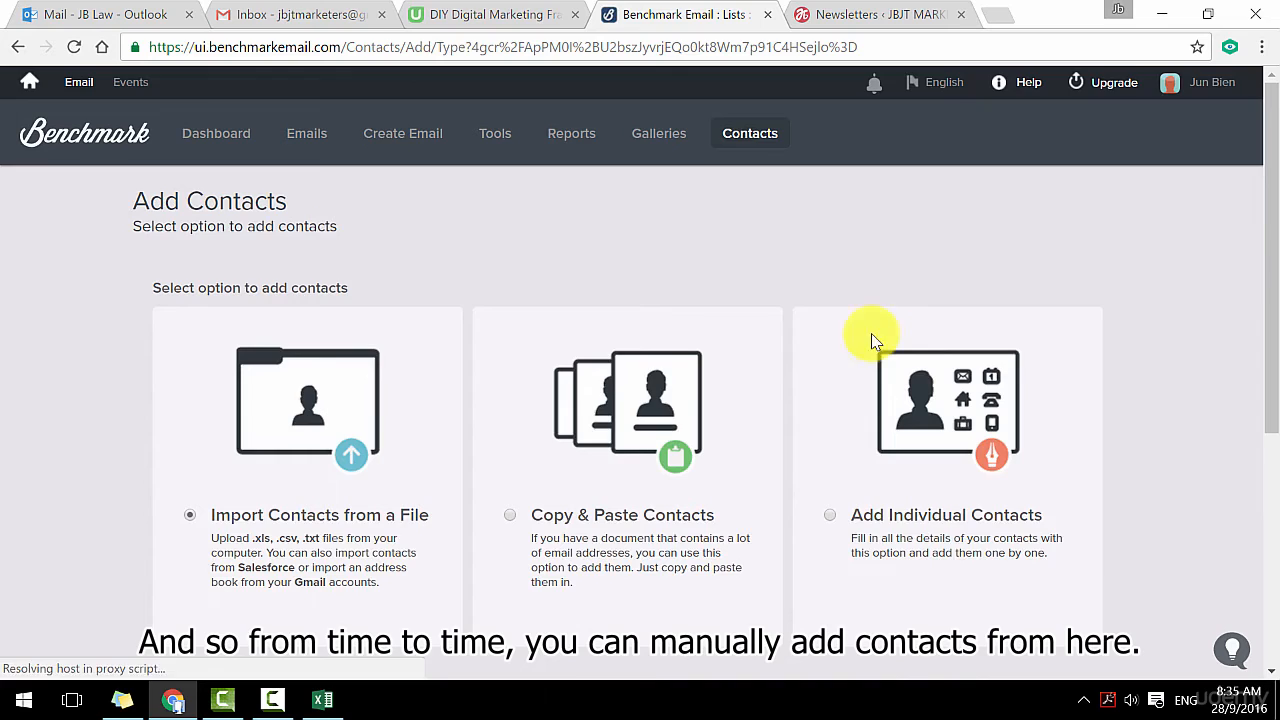
pyautogui.scroll(-1, 871, 340)
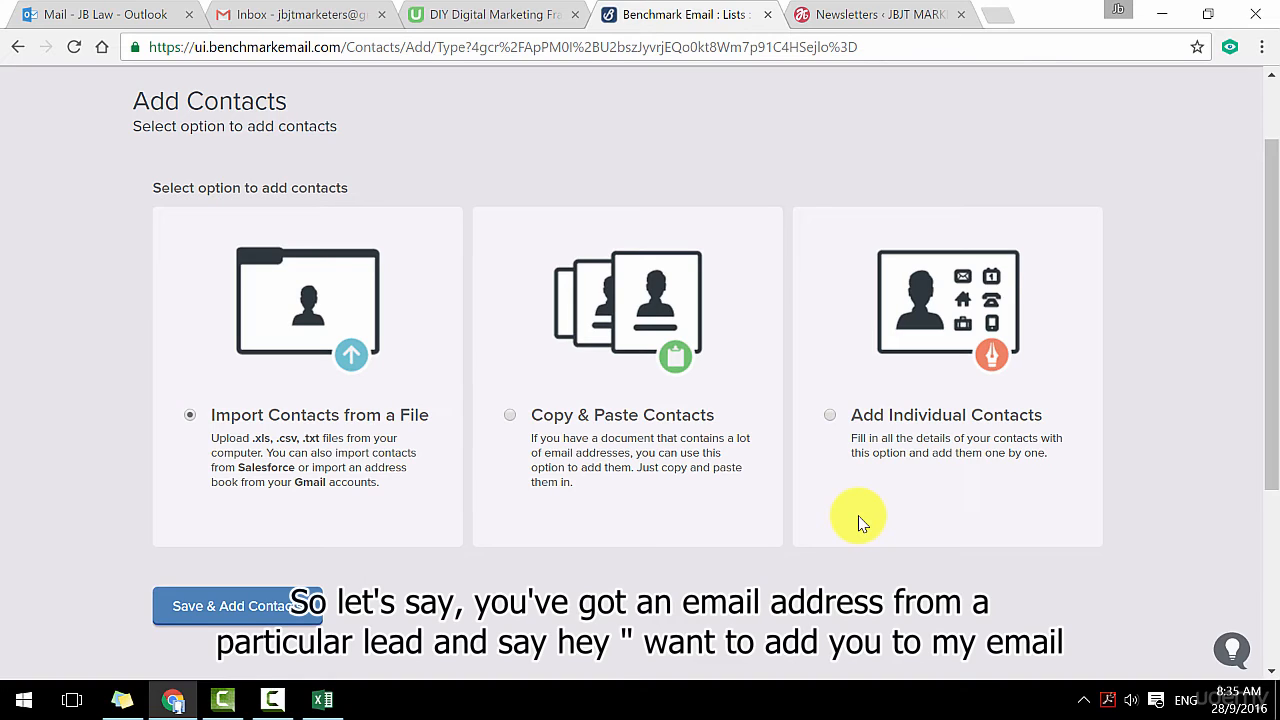
pyautogui.click(830, 416)
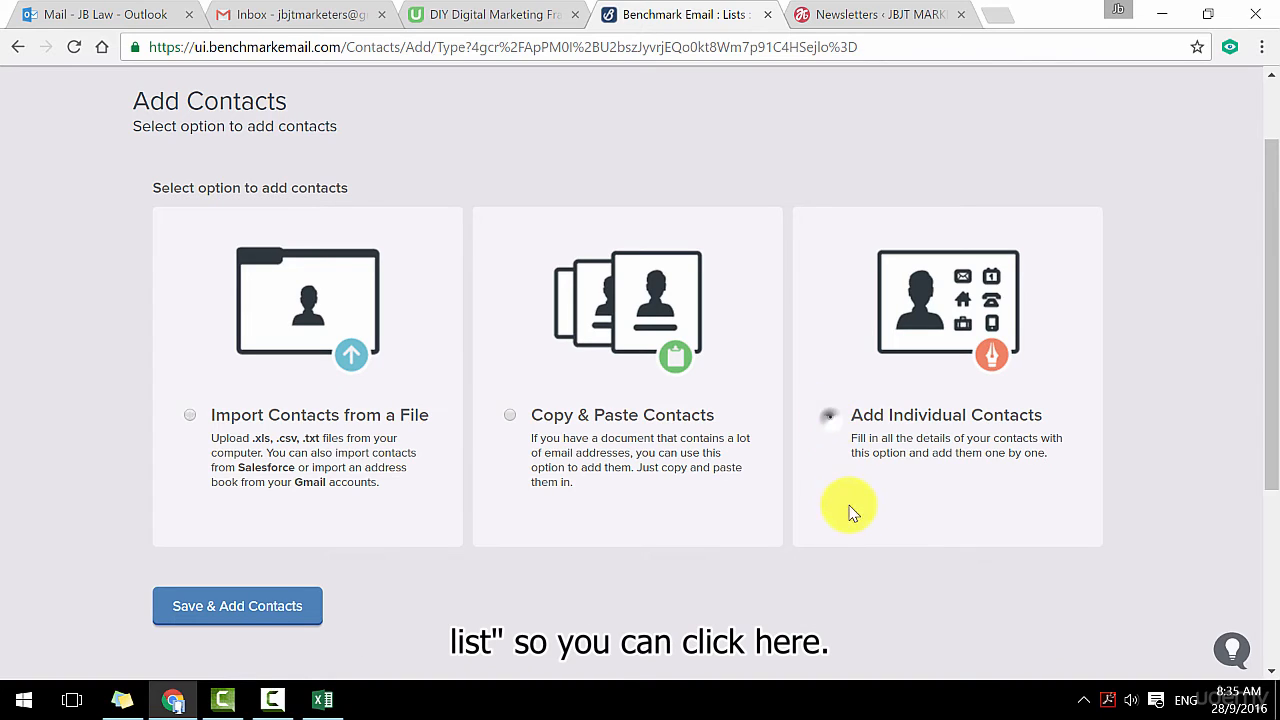
pyautogui.click(304, 606)
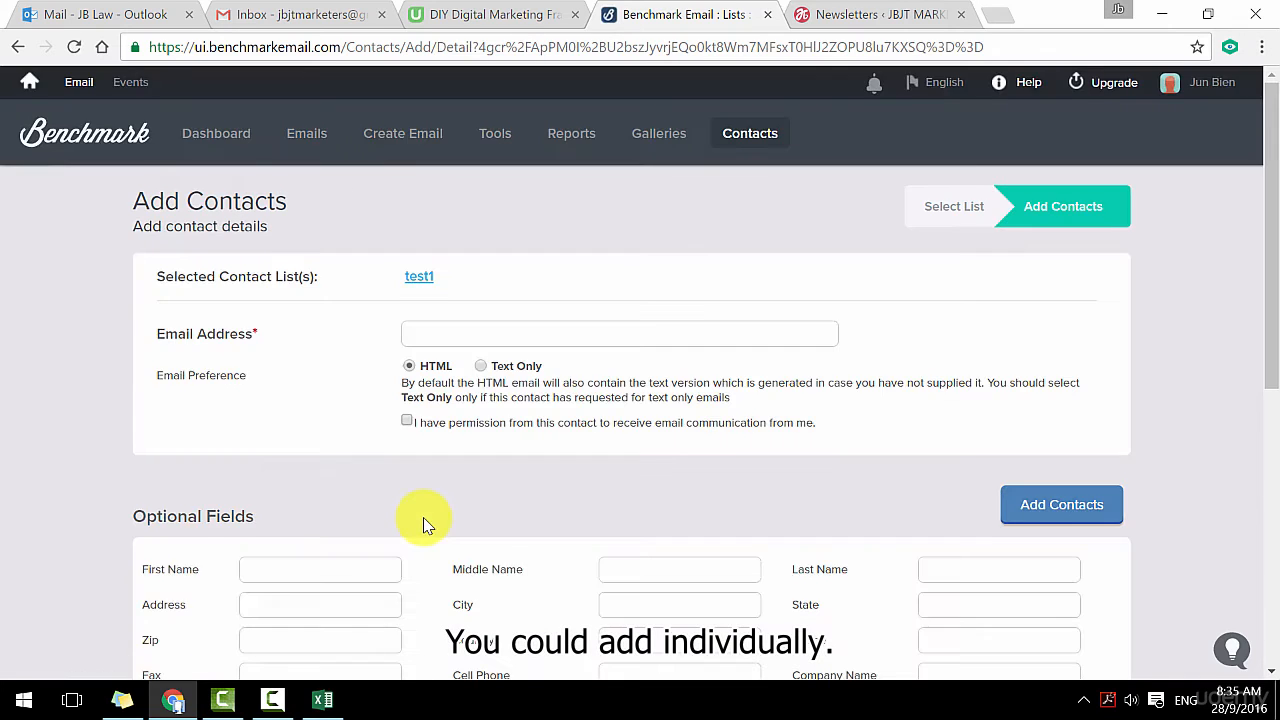
# Mark that the contact has given permission to receive email, leaving the email address blank, and look through the optional contact fields
pyautogui.scroll(-1, 440, 480)
pyautogui.click(500, 232)
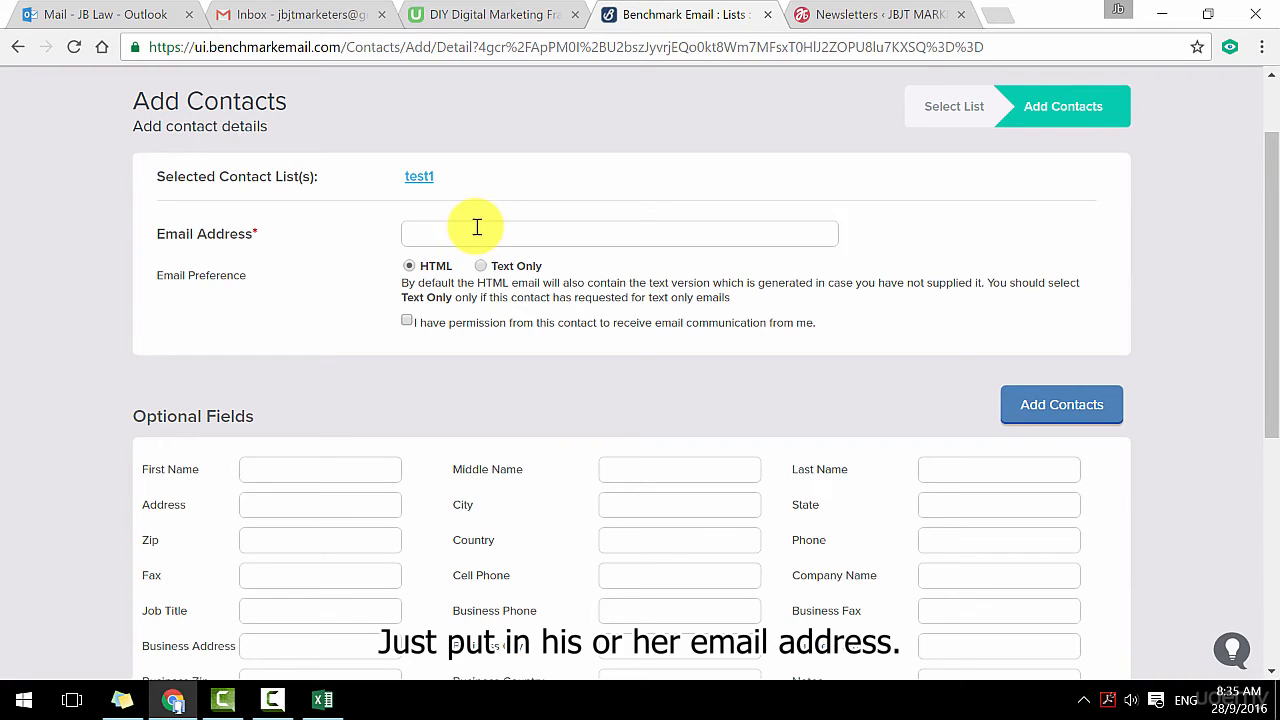
pyautogui.click(407, 321)
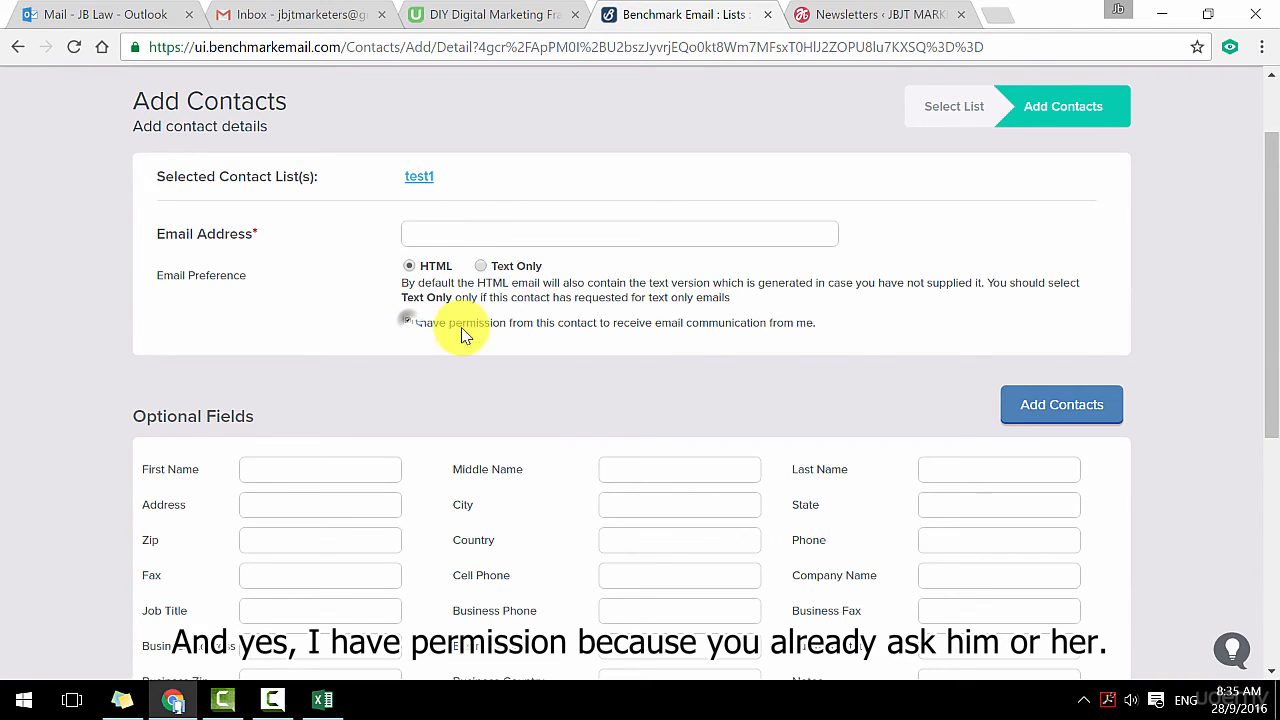
pyautogui.scroll(-1, 409, 340)
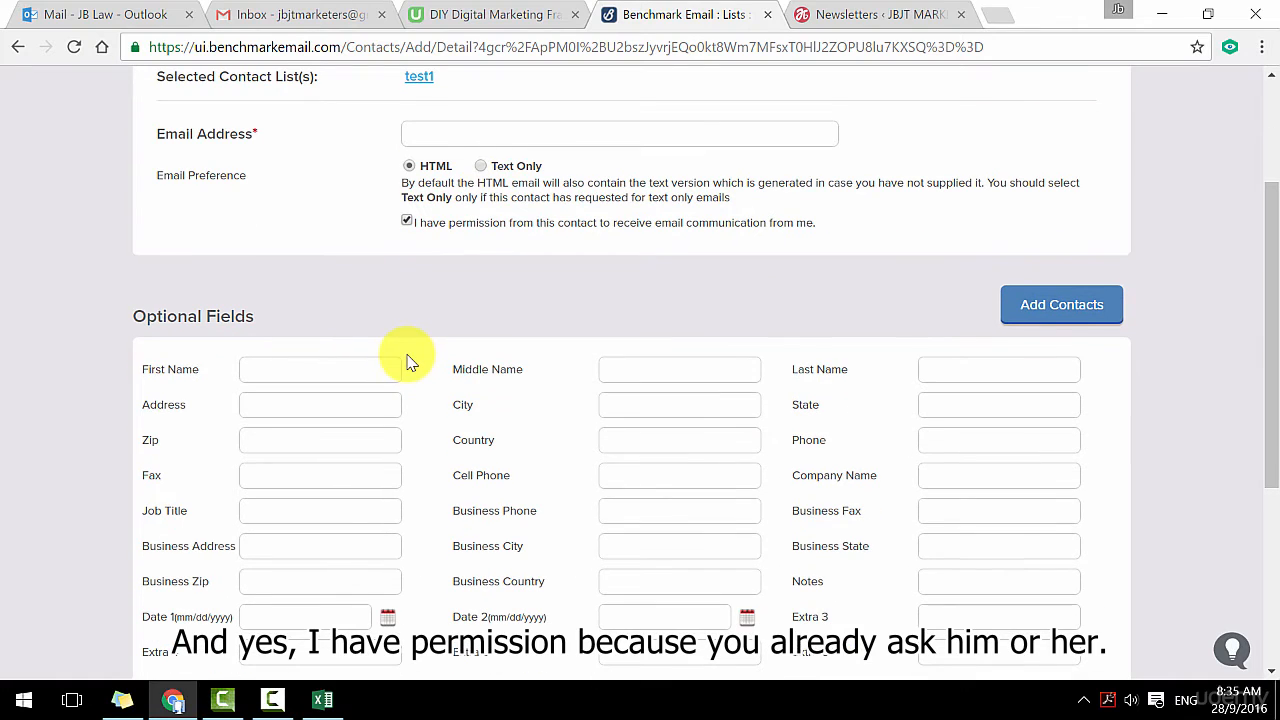
pyautogui.scroll(-1, 409, 352)
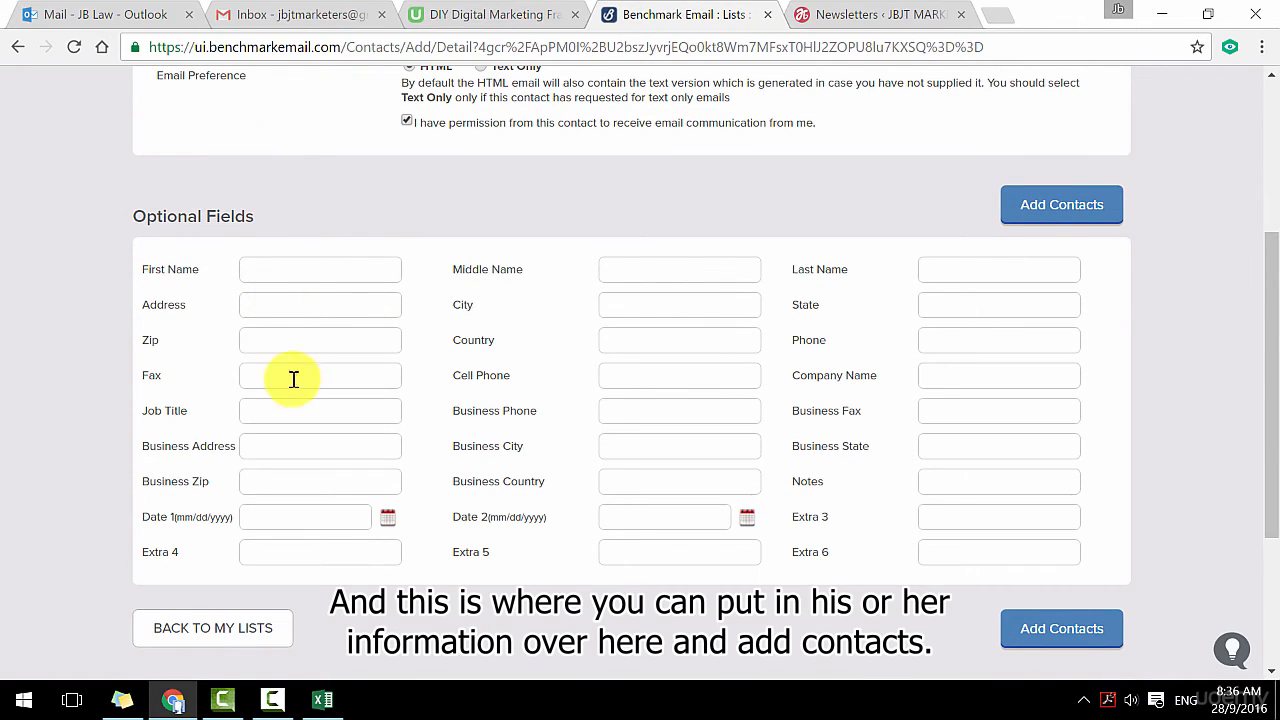
pyautogui.scroll(-1, 310, 400)
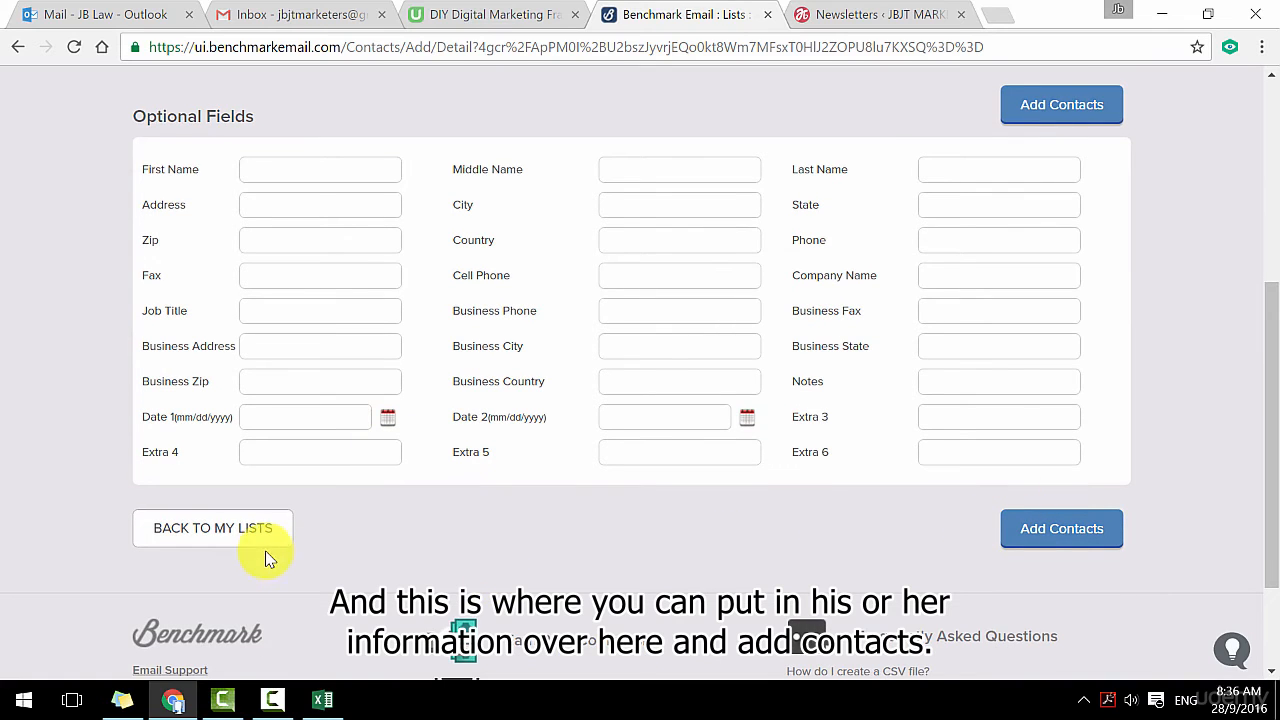
# Leave the individual contact form without adding anyone and view the imported contacts in the test1 list
pyautogui.click(259, 545)
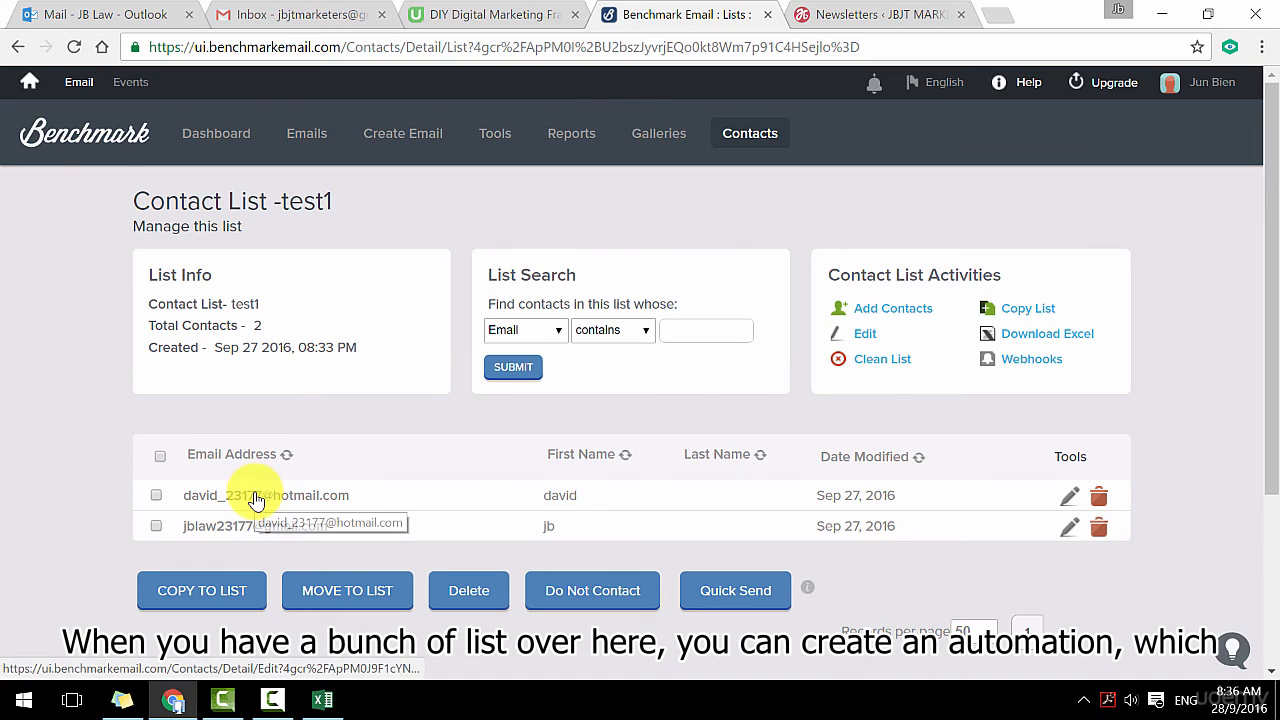
pyautogui.moveTo(497, 140)
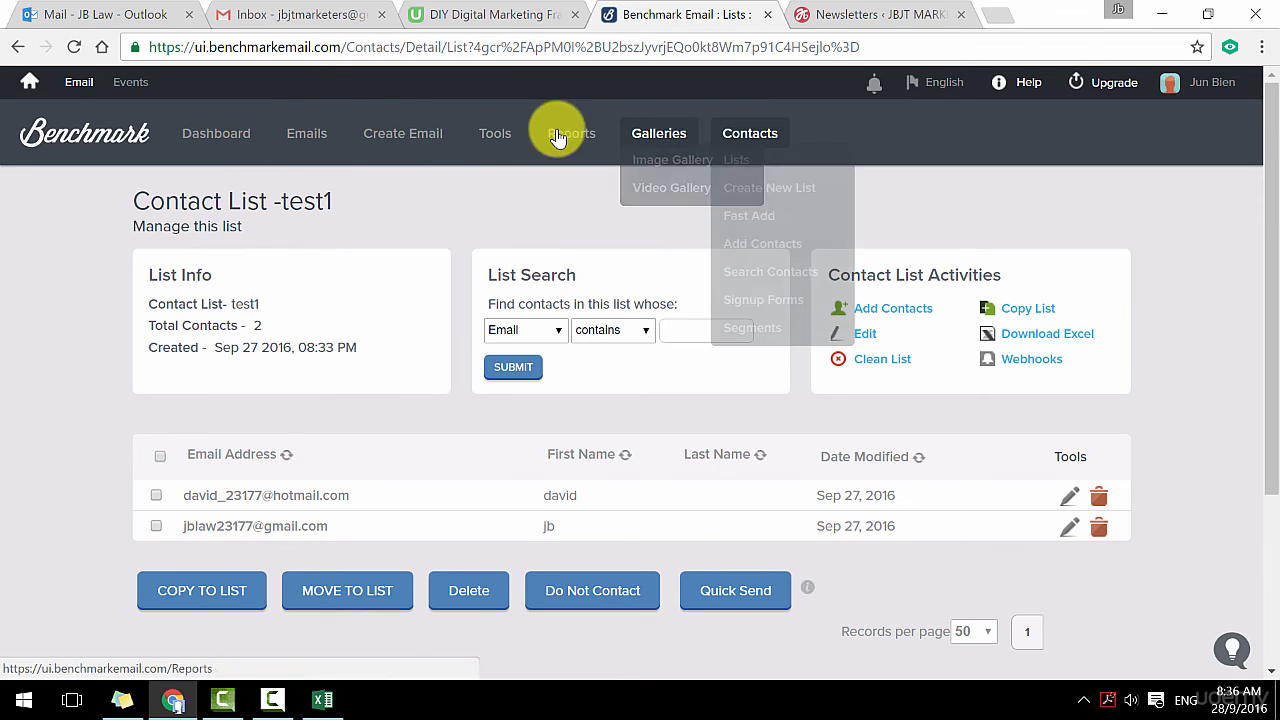
pyautogui.moveTo(757, 133)
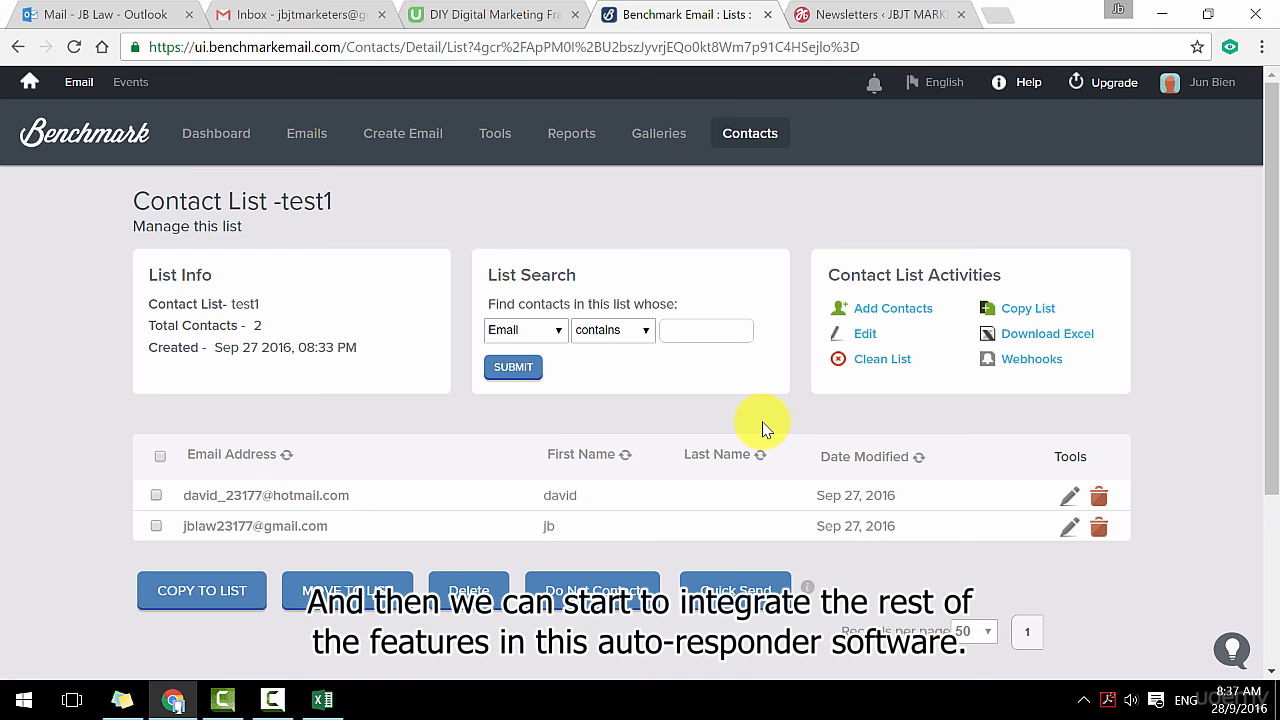
# Return to the Contact List Dashboard and check the test1 list's entry
pyautogui.scroll(-2, 762, 428)
pyautogui.scroll(2, 763, 423)
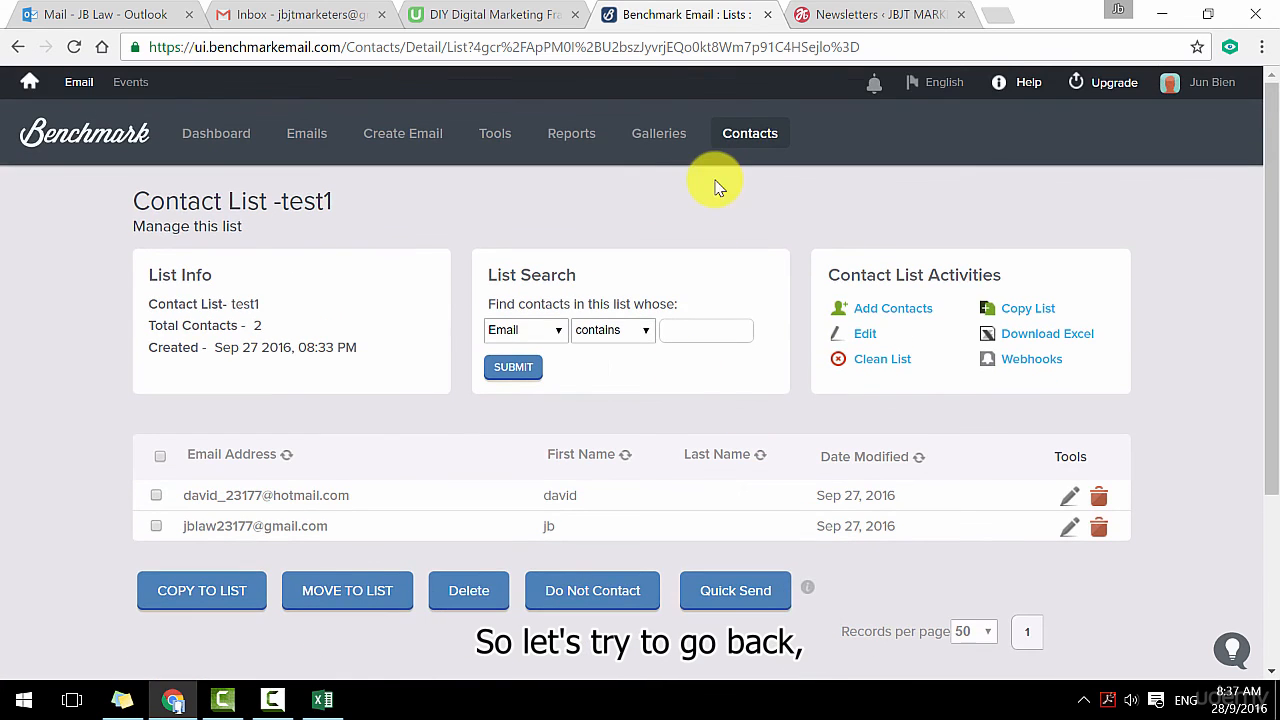
pyautogui.click(745, 163)
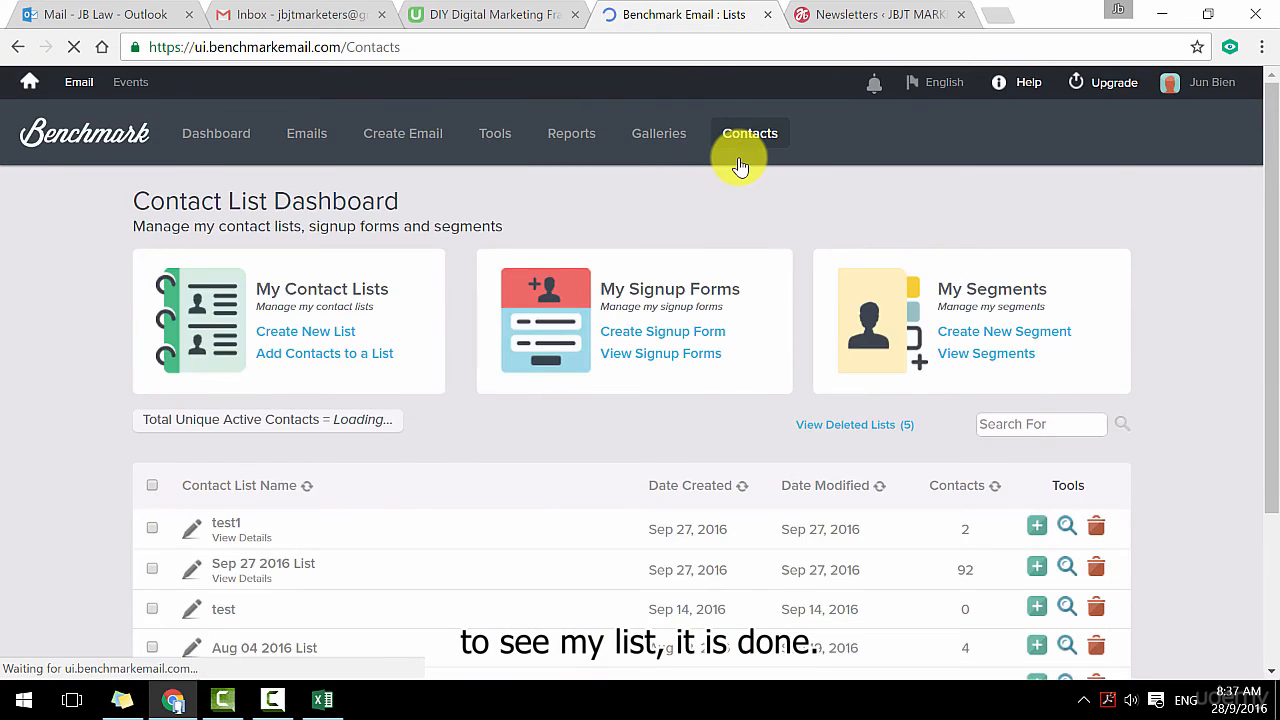
pyautogui.scroll(-1, 733, 186)
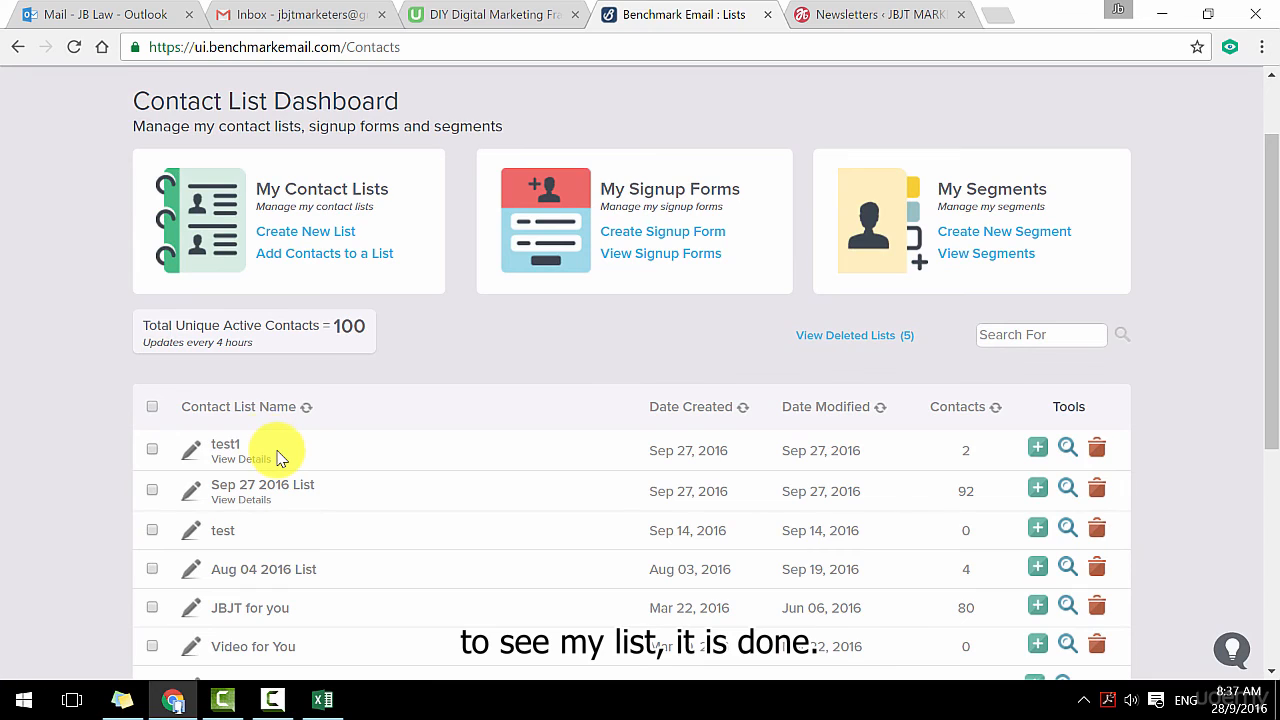